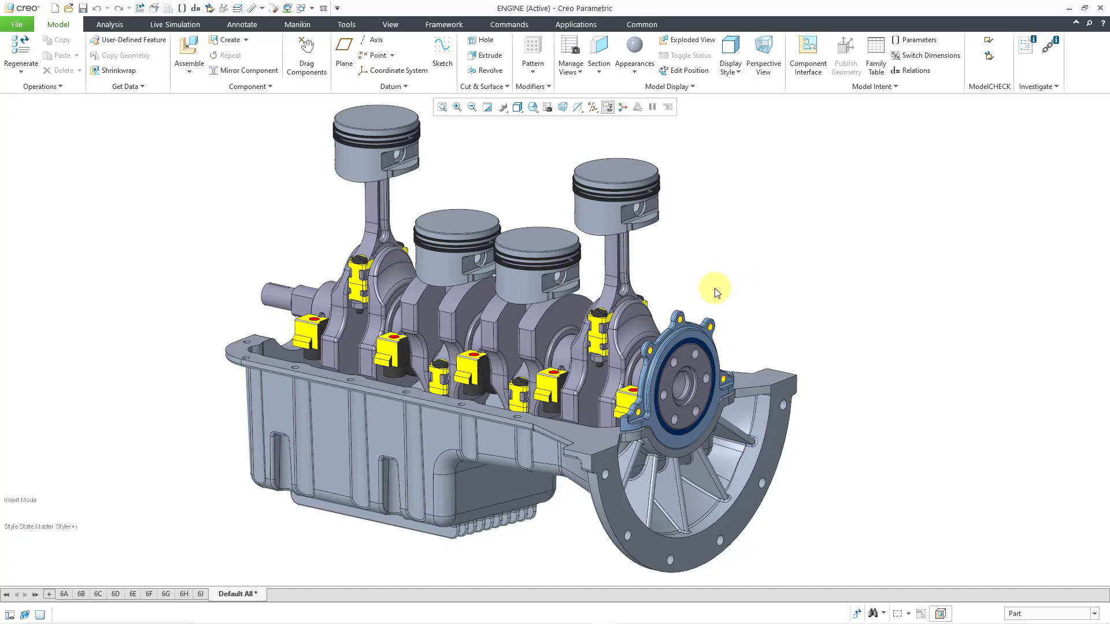
- Select the rear main seal in the engine assembly and open REAR_MAIN_SEAL.PRT in its own window
click(694, 331)
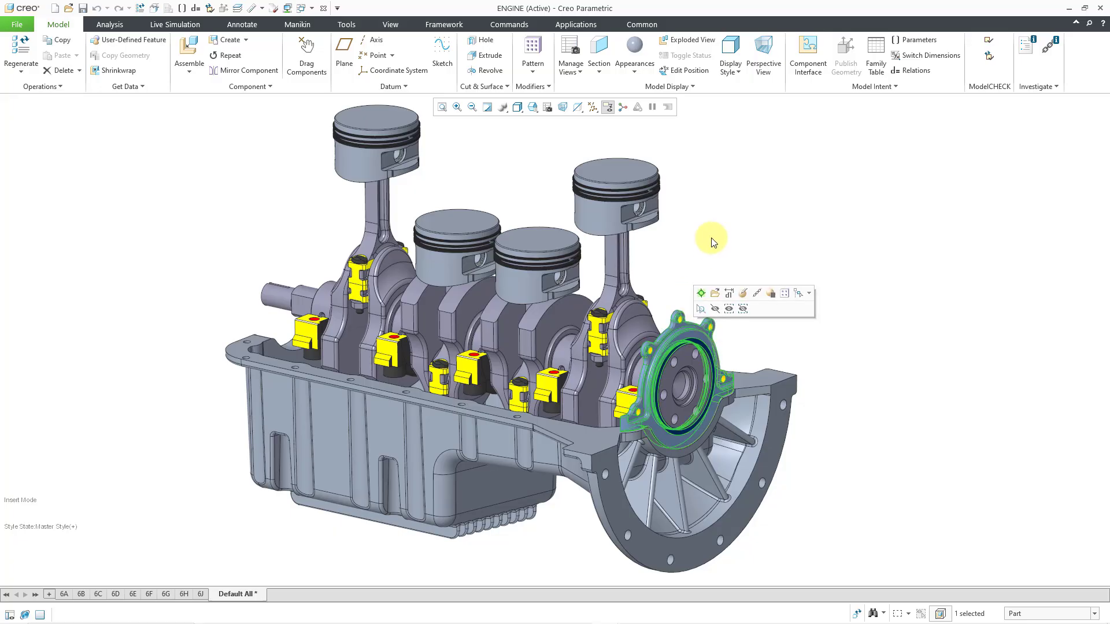
click(759, 228)
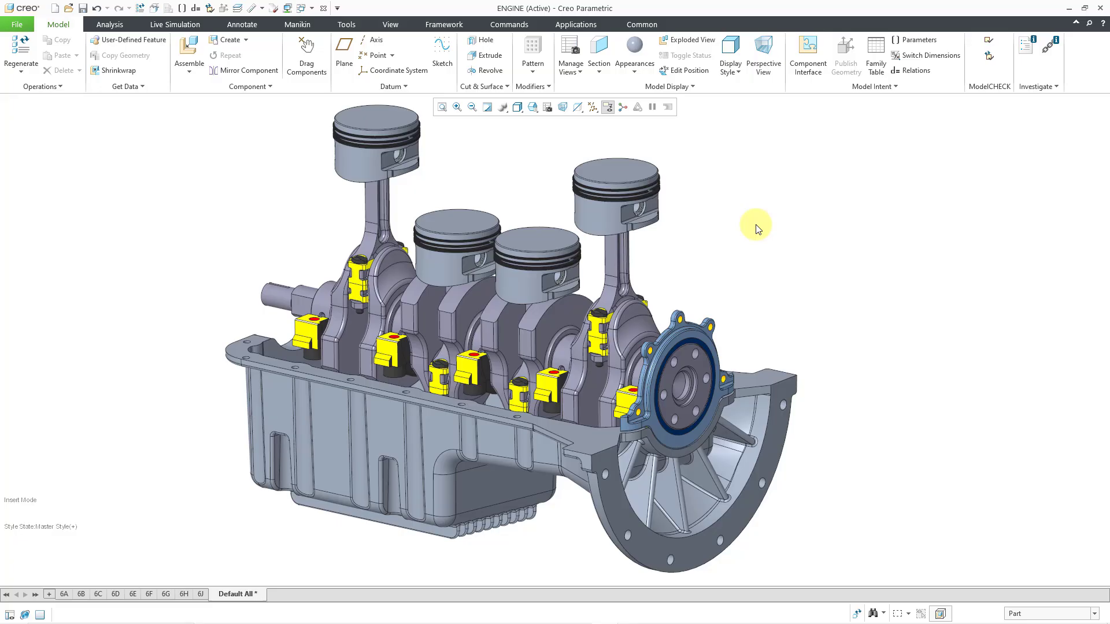
click(696, 327)
click(696, 328)
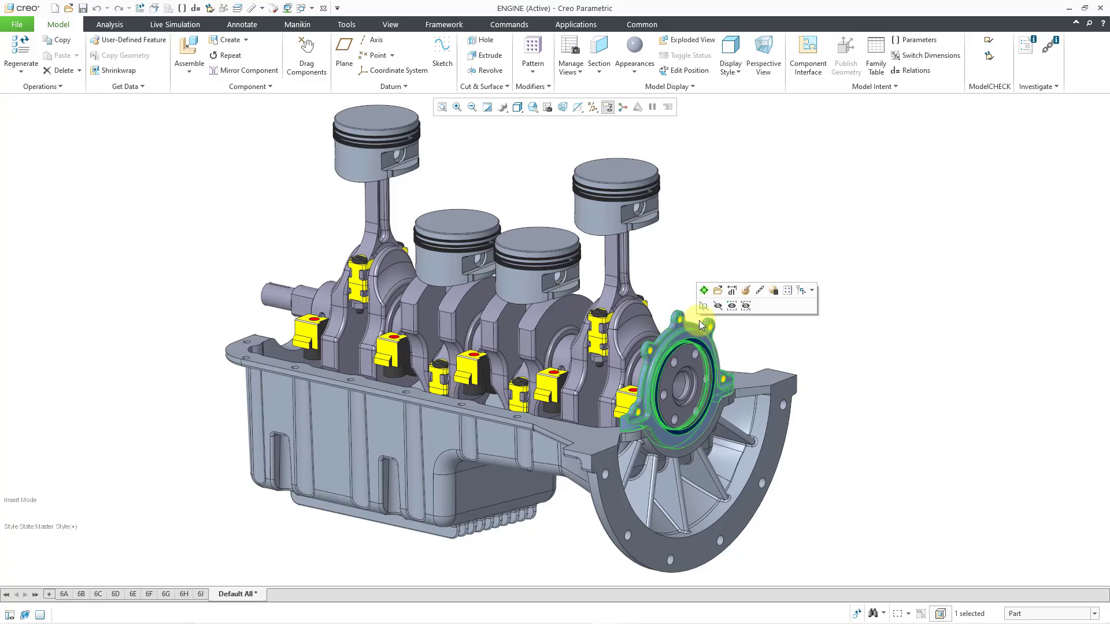
click(718, 293)
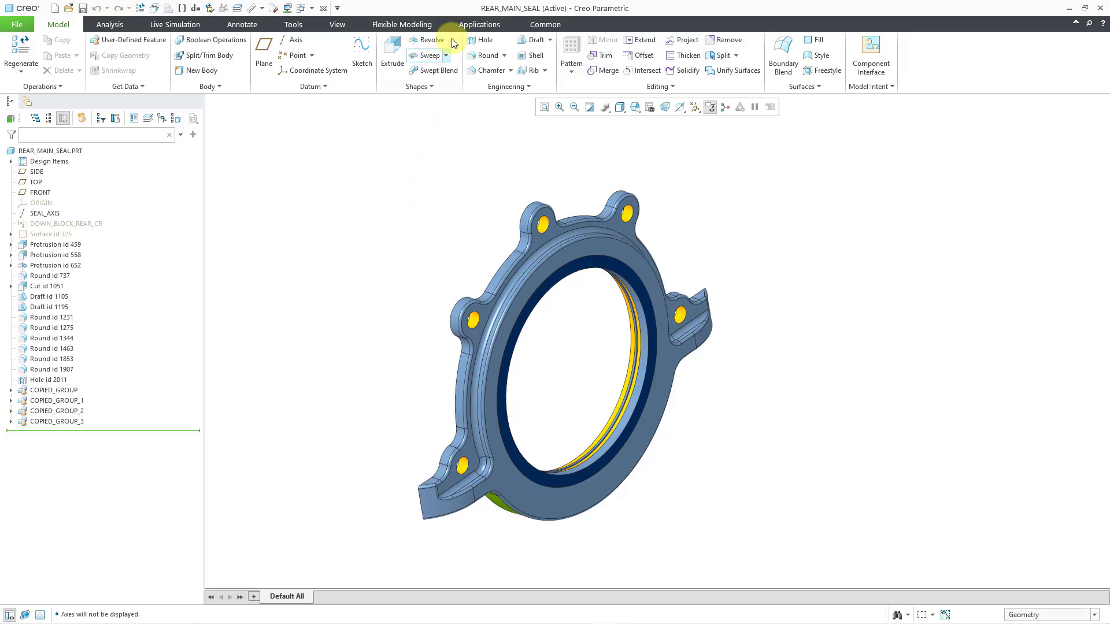
- Switch the seal part to Creo Simulate Structure mode and turn on datum axis display
click(471, 26)
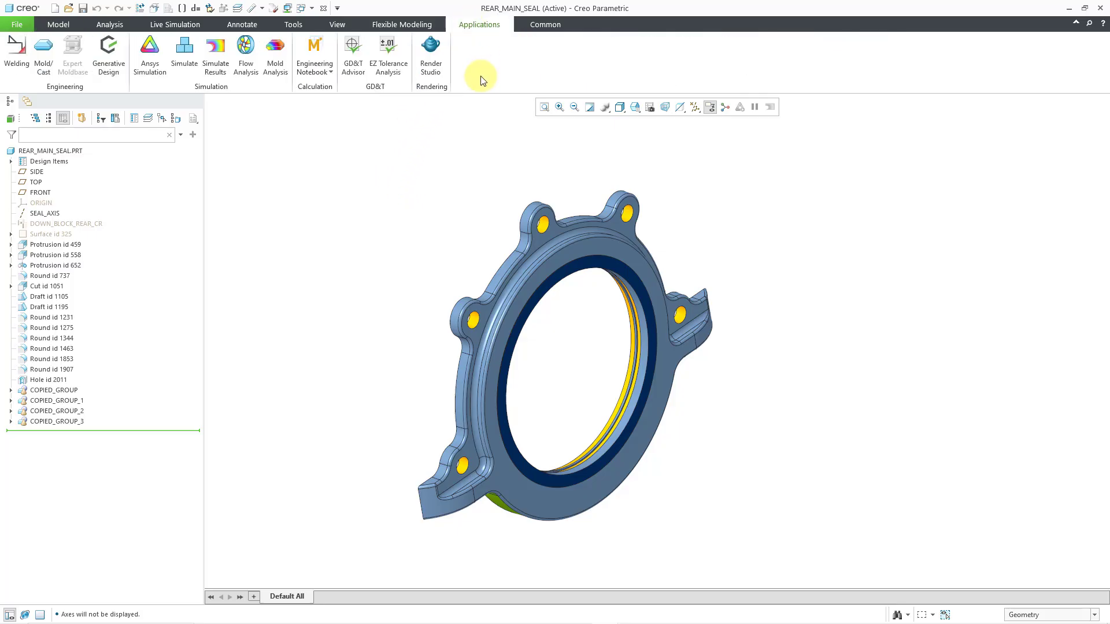
click(190, 68)
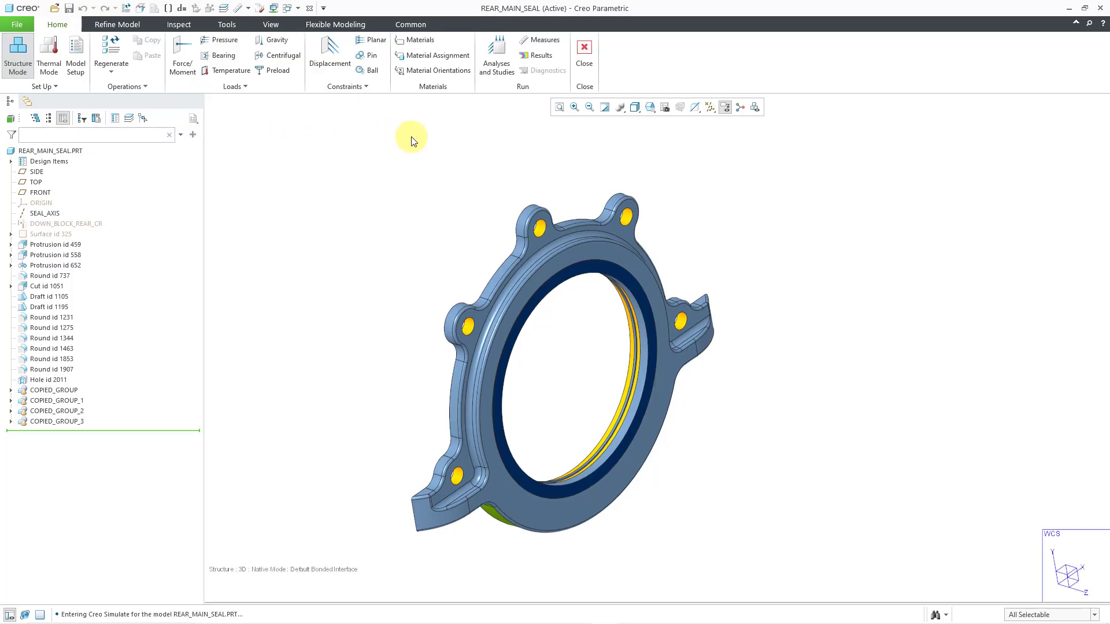
click(709, 109)
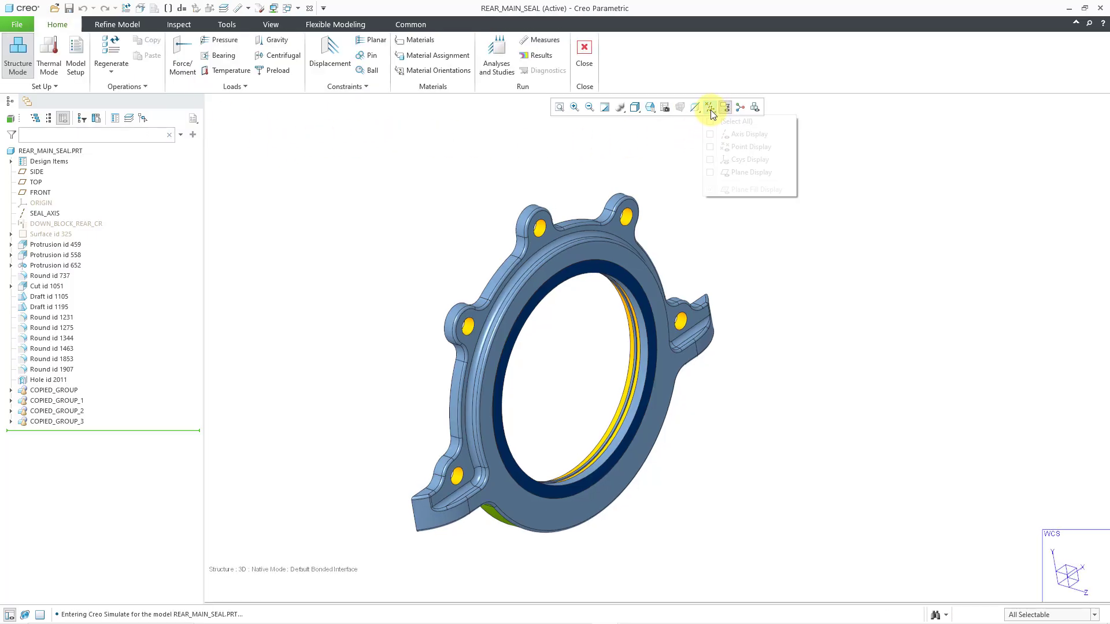
click(731, 137)
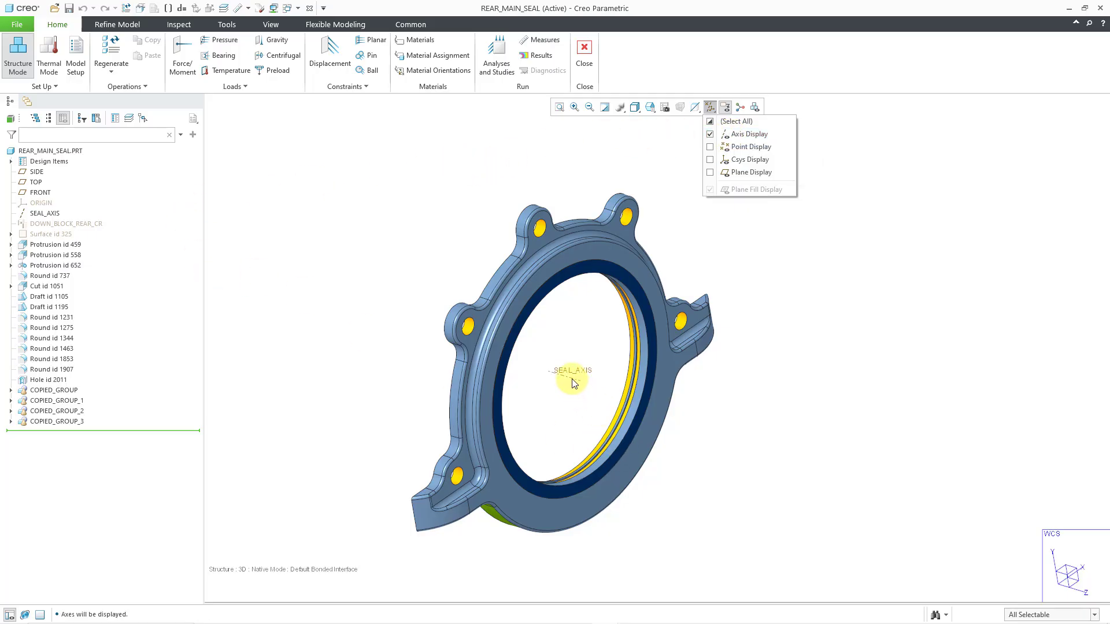
click(557, 400)
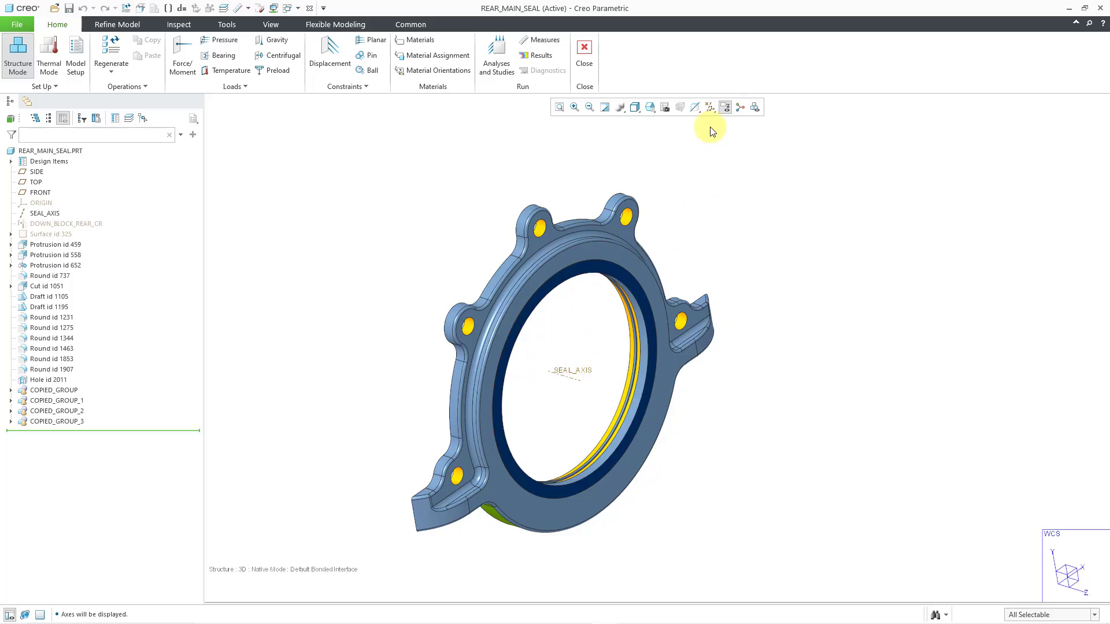
- Turn on datum plane display and orbit the seal to a three-quarter front view
click(710, 108)
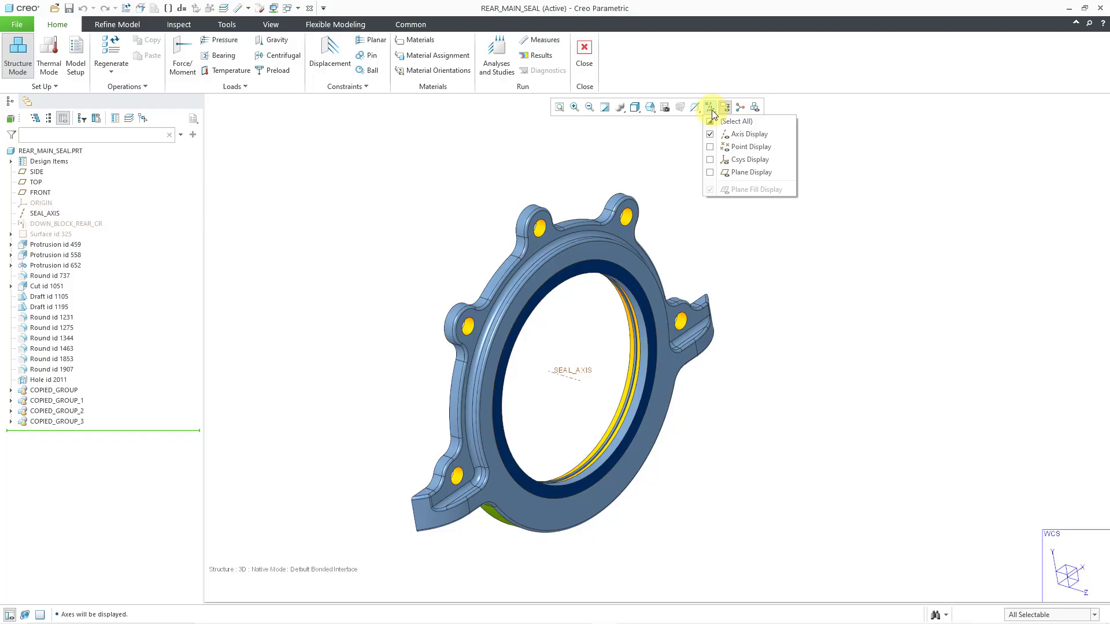
click(741, 172)
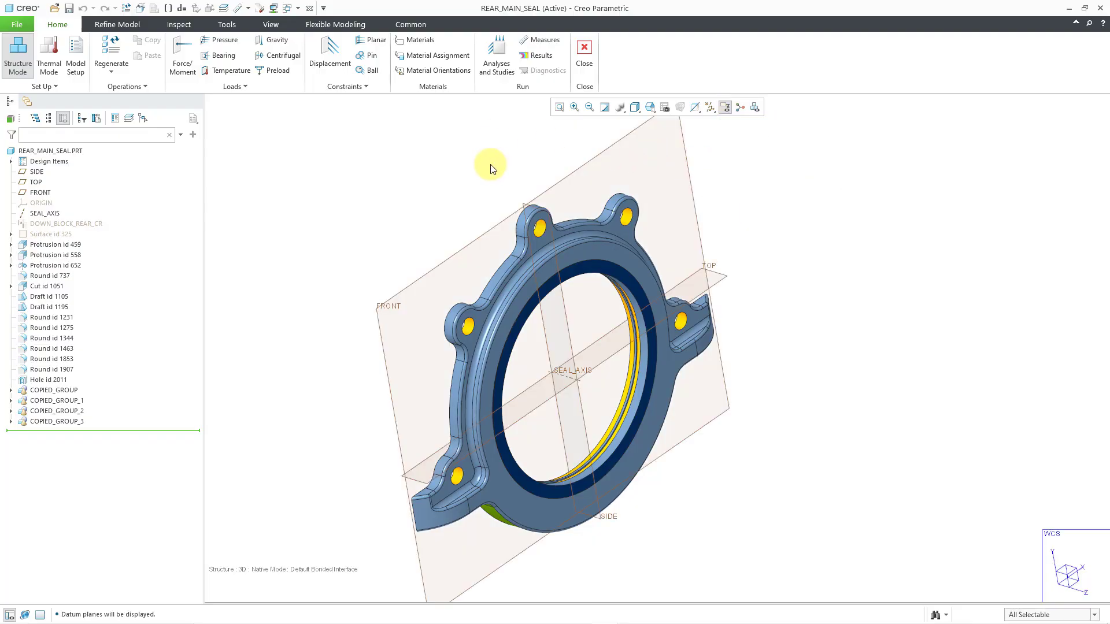
middle_drag(497, 181, 521, 172)
mouse_move(775, 228)
middle_down()
mouse_move(541, 400)
mouse_move(567, 372)
mouse_move(552, 364)
mouse_move(592, 366)
mouse_move(542, 362)
mouse_move(590, 404)
middle_up()
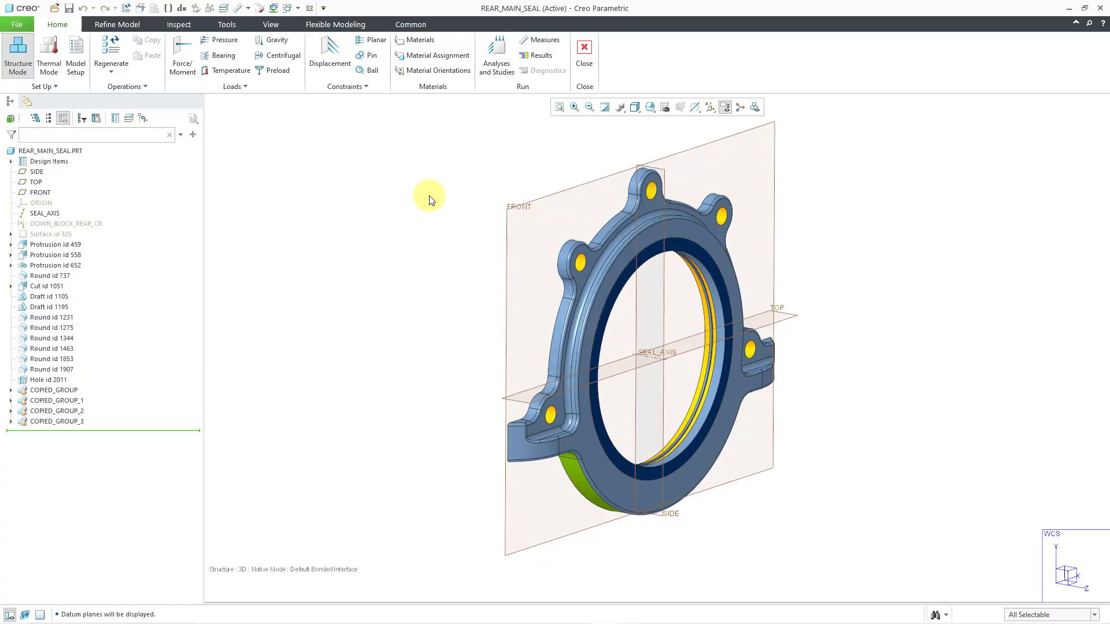
- Create datum plane DTM1 as the midplane between FRONT and the seal's protrusion face
click(132, 29)
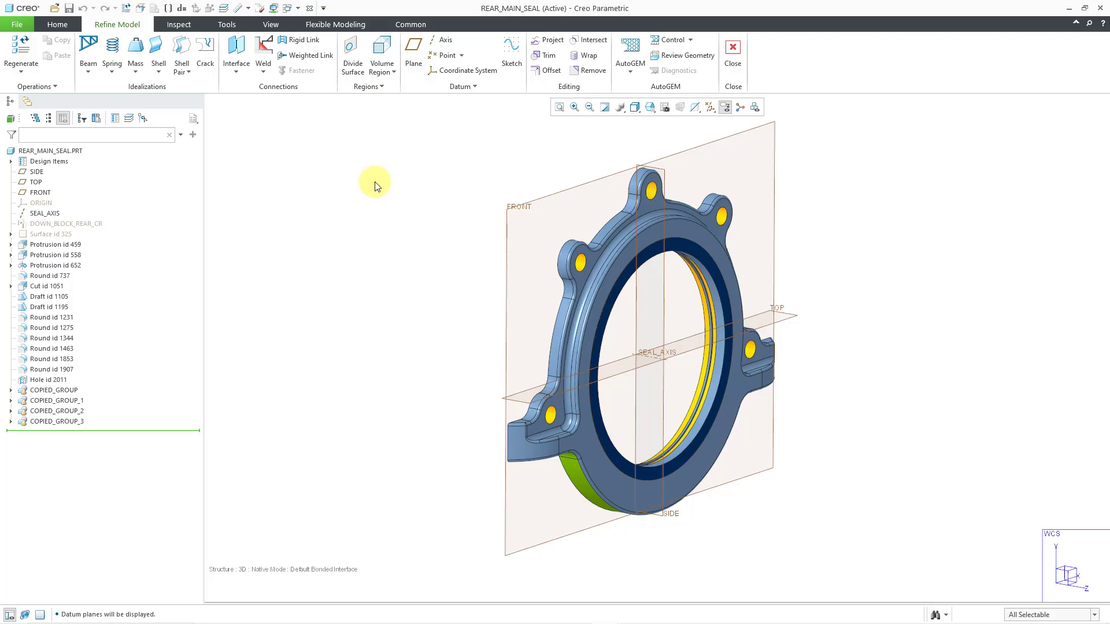
click(411, 75)
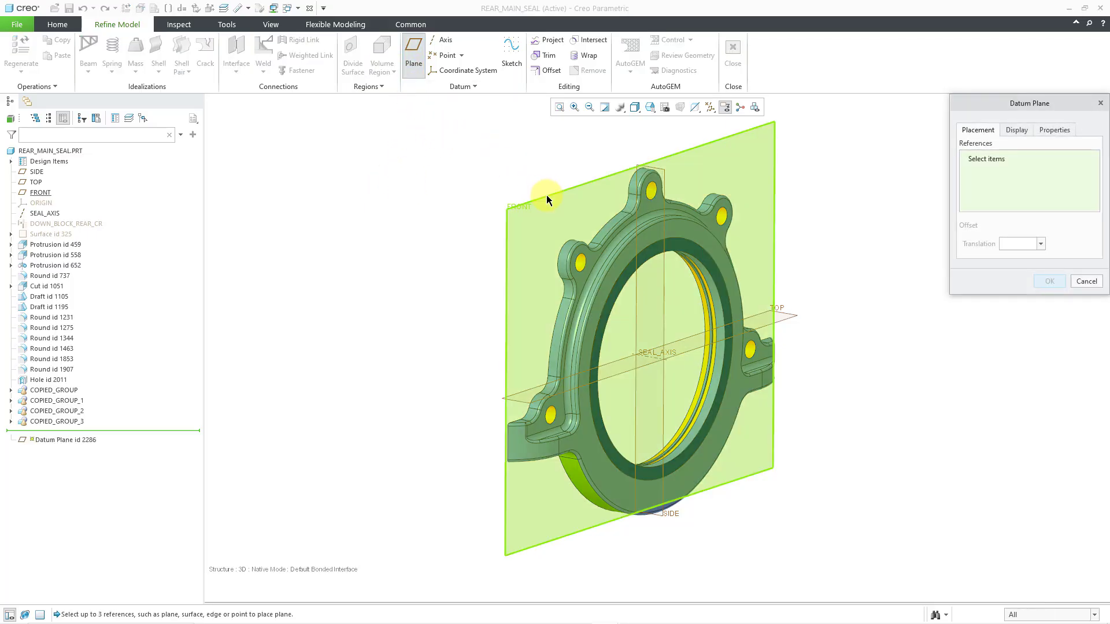
click(546, 195)
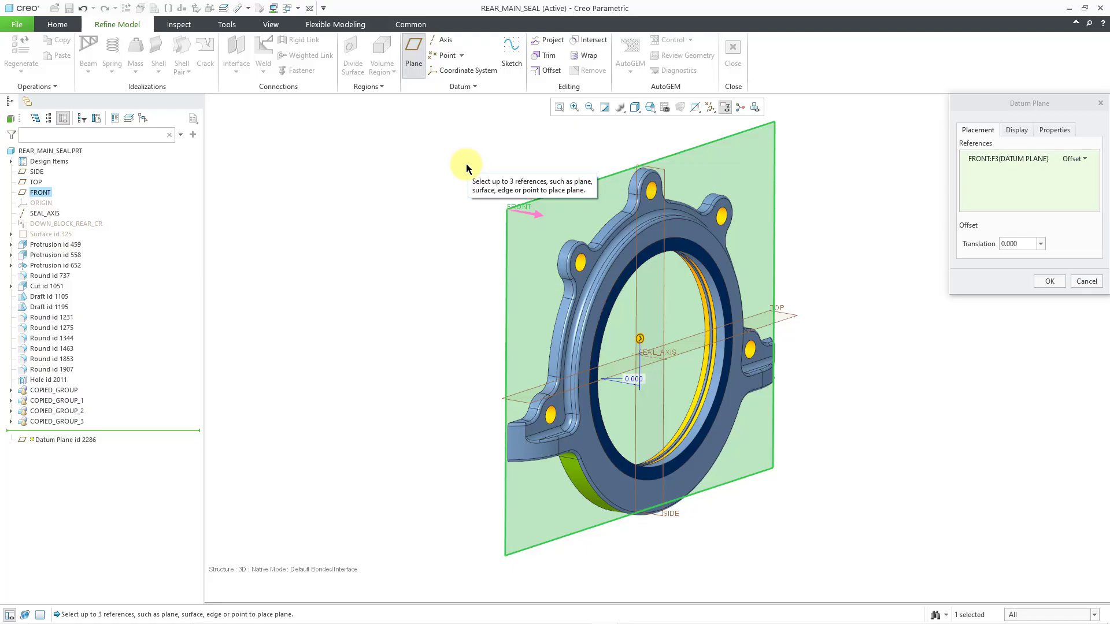
ctrl+click(684, 229)
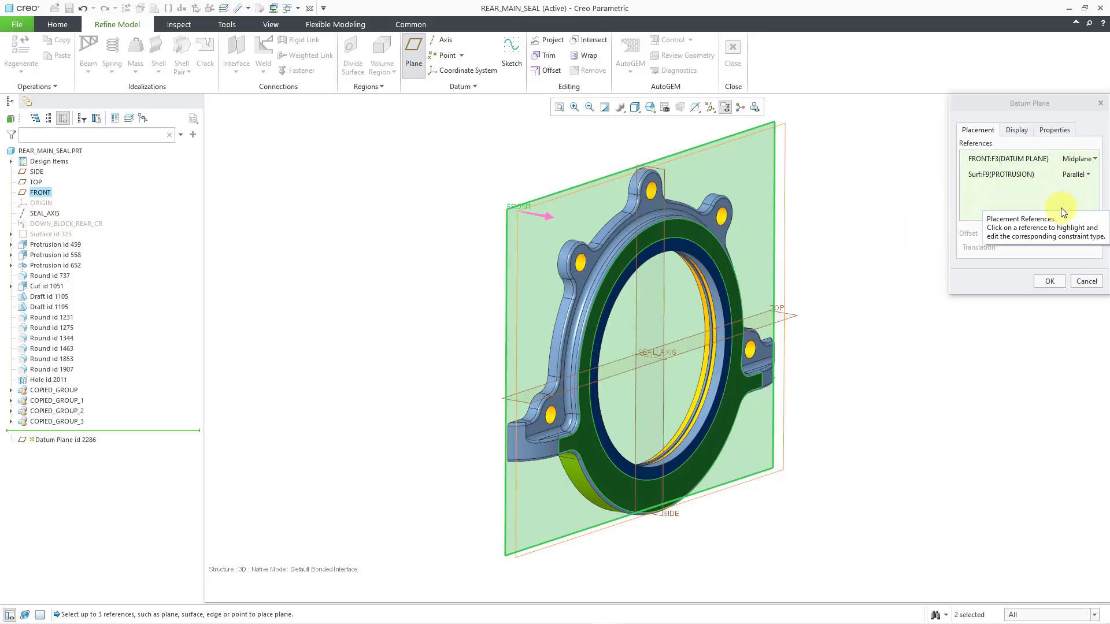
click(1045, 130)
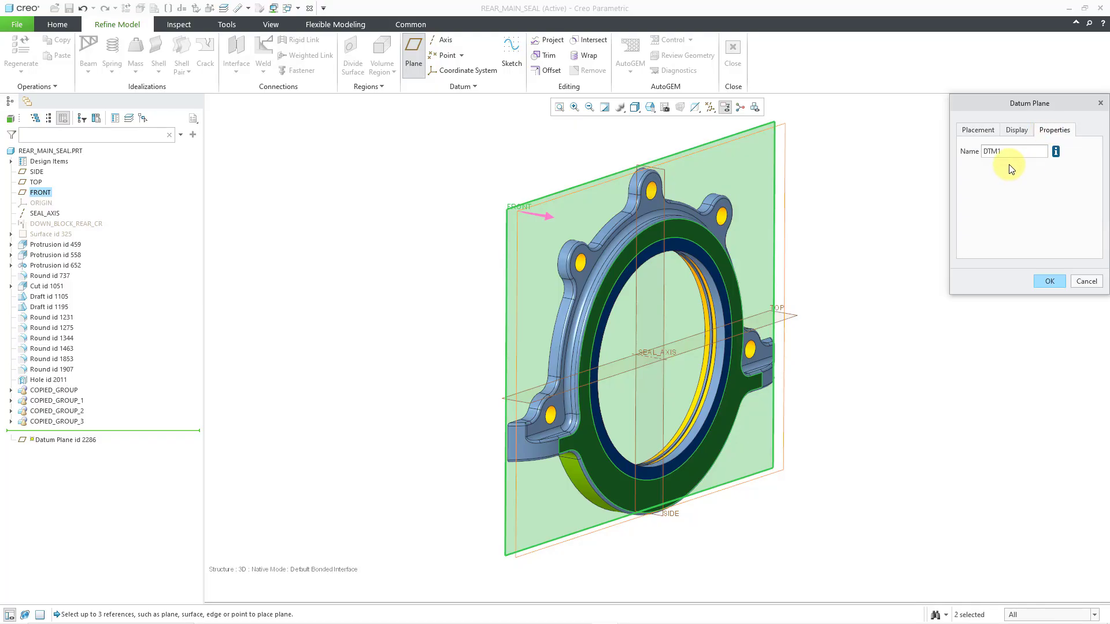
click(1049, 282)
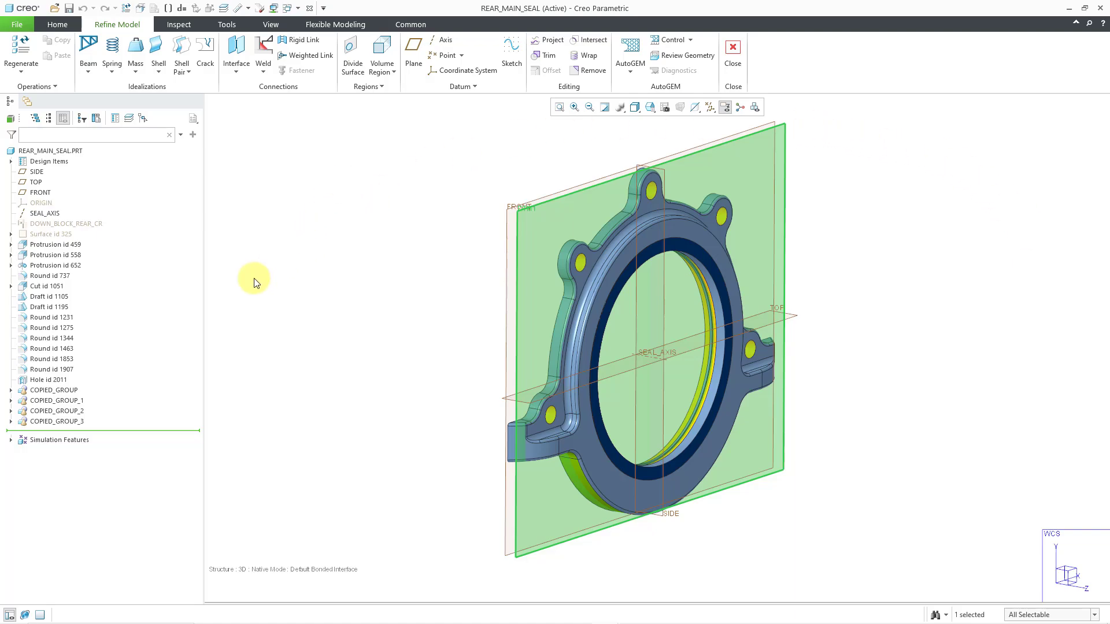
- Expand Simulation Features to reveal DTM1 and review its right-click menu
click(11, 439)
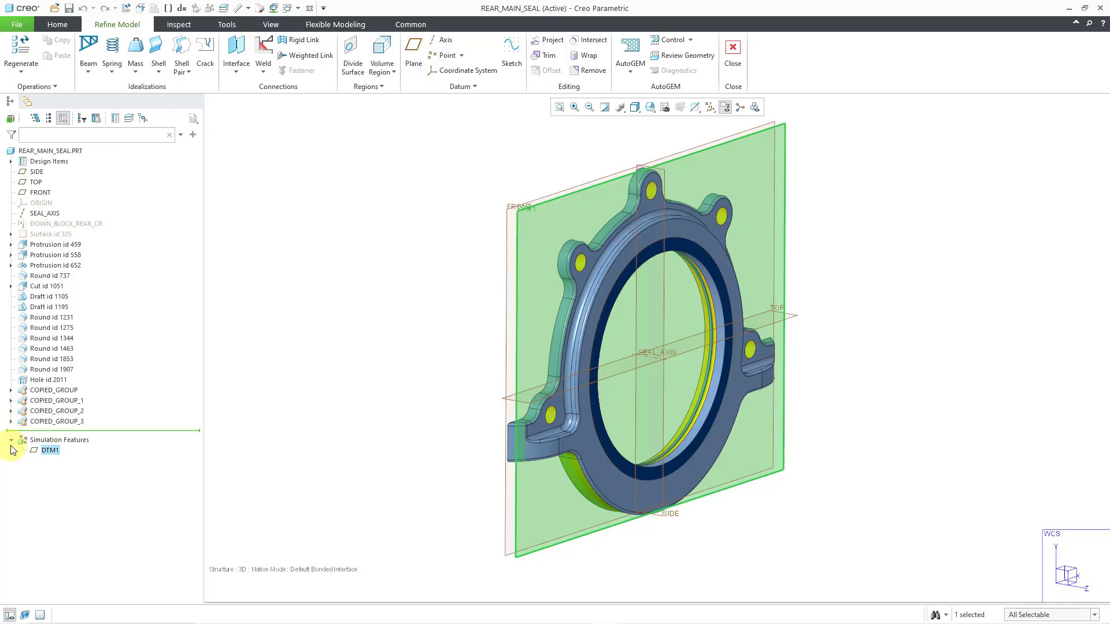
right_click(53, 452)
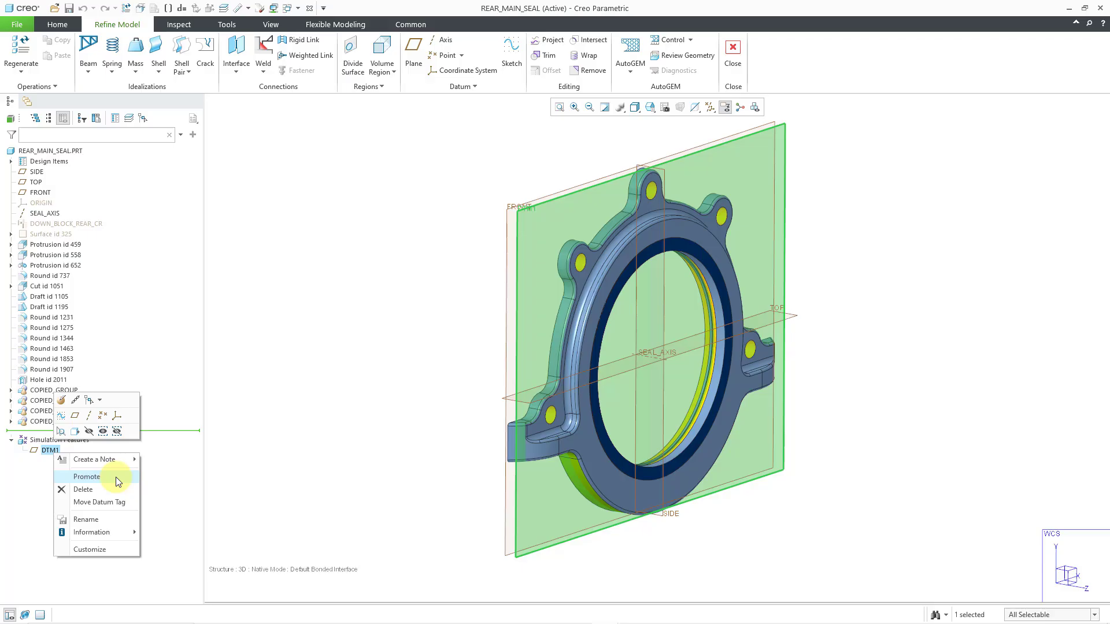
click(320, 284)
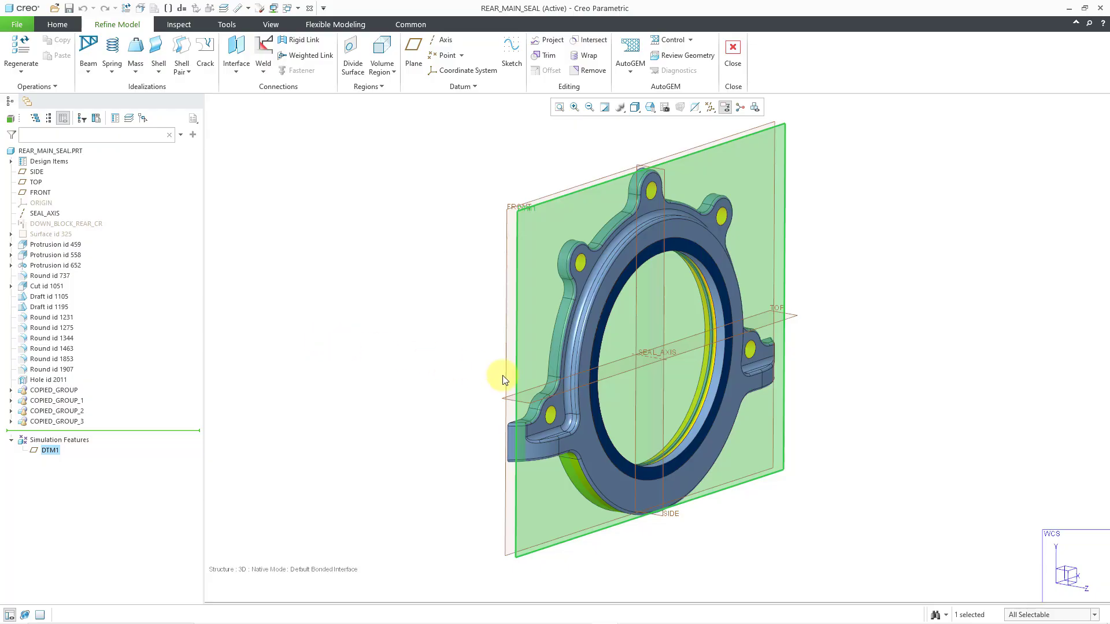
- Create datum point PNT0 at the intersection of SEAL_AXIS and plane DTM1
ctrl+click(655, 359)
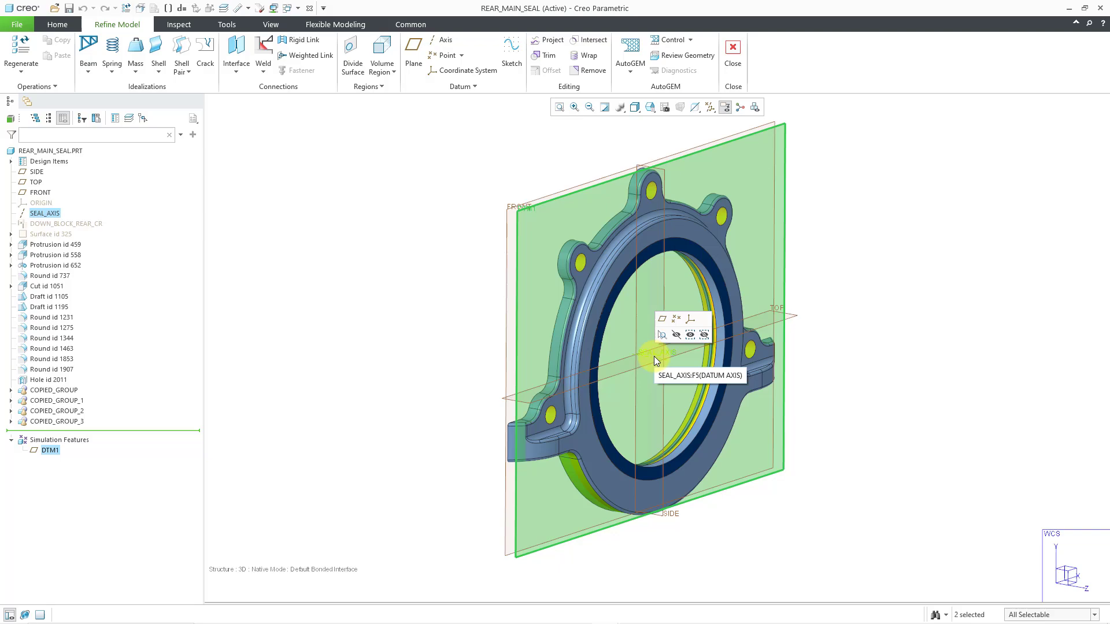
click(676, 322)
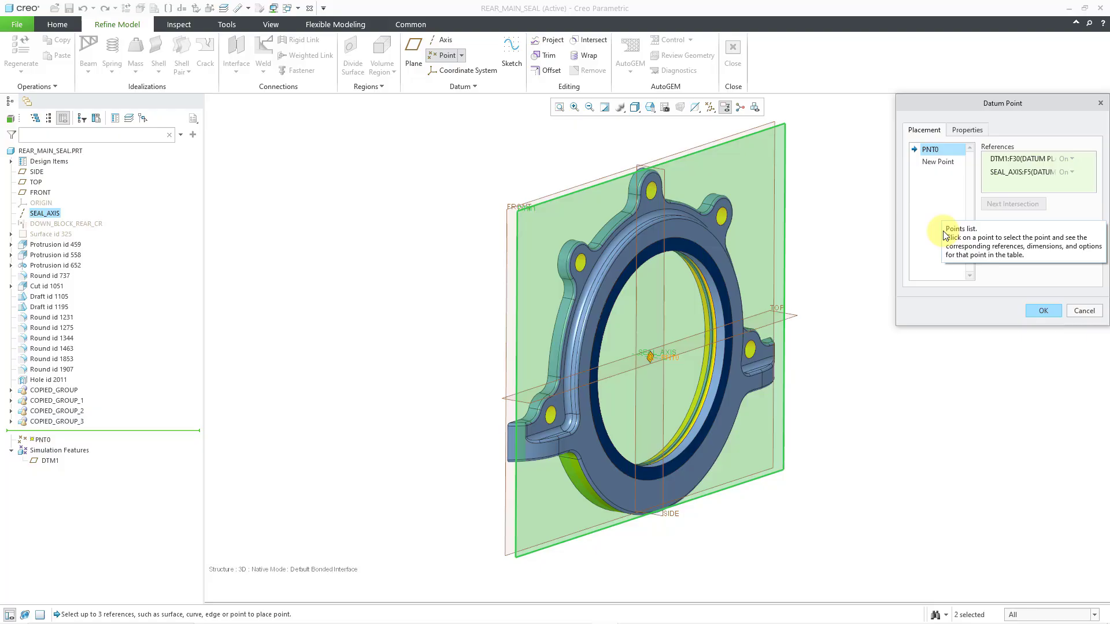
click(1044, 311)
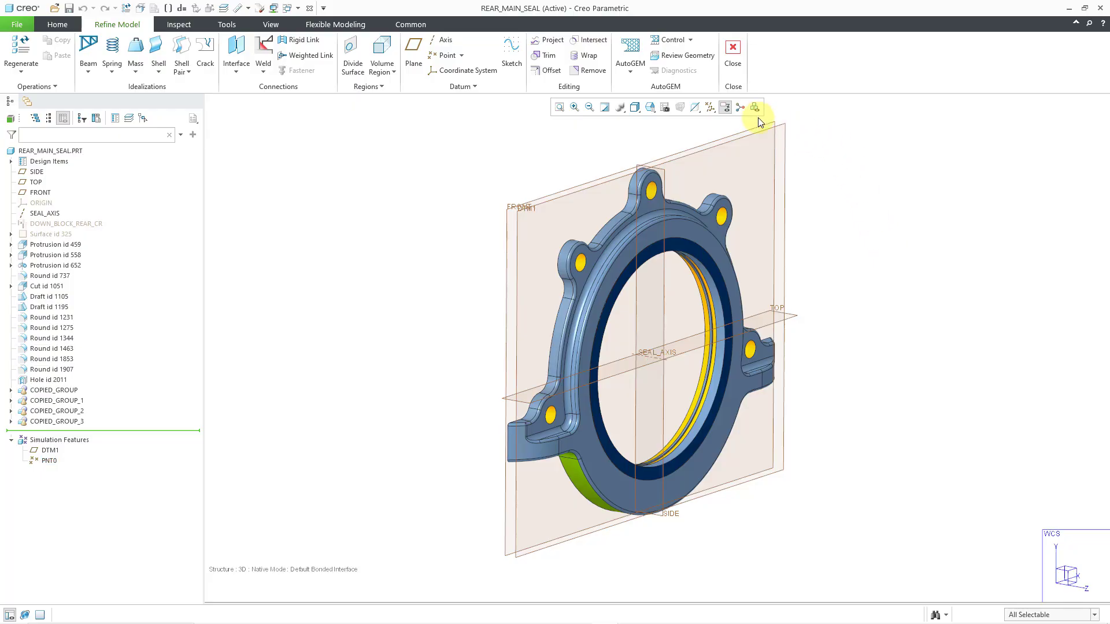
- Show datum points, hide datum planes and axes, and zoom in on PNT0
click(709, 109)
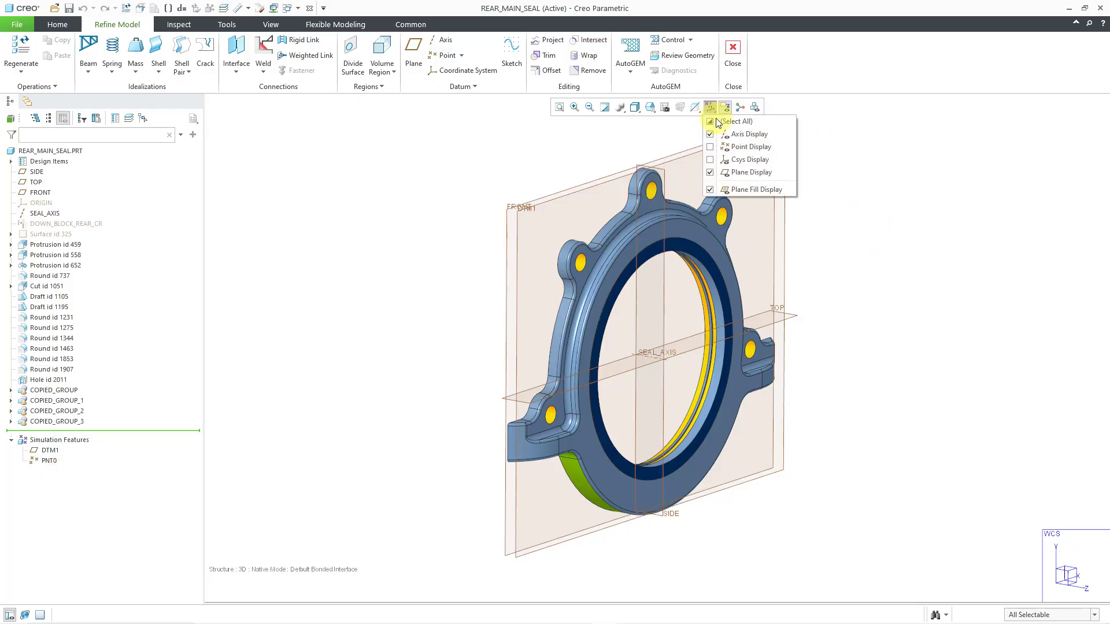
click(742, 144)
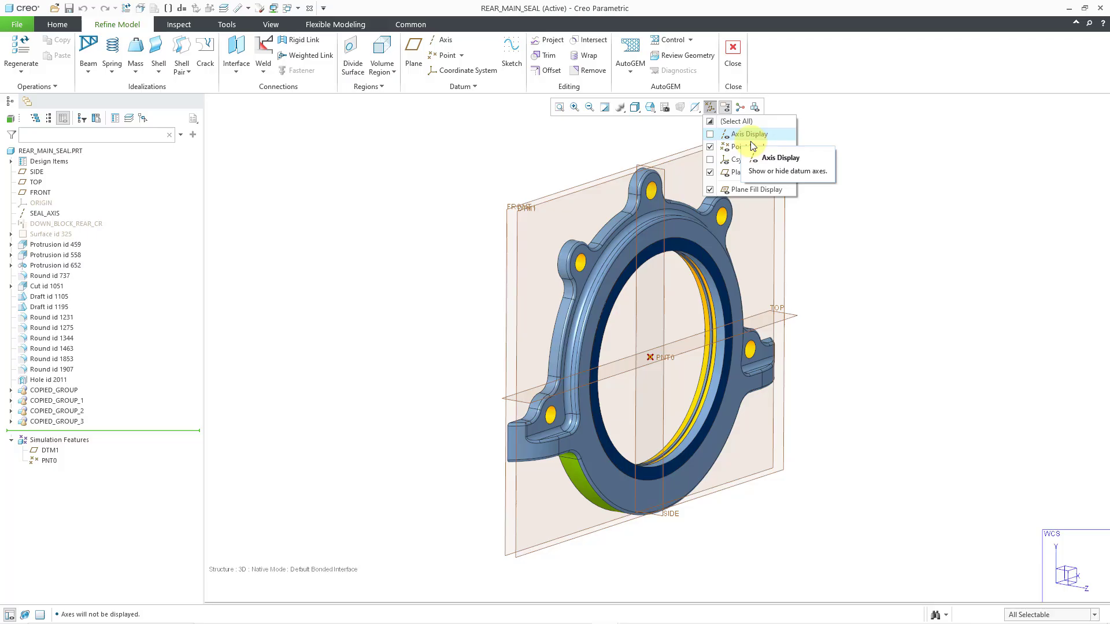
click(751, 172)
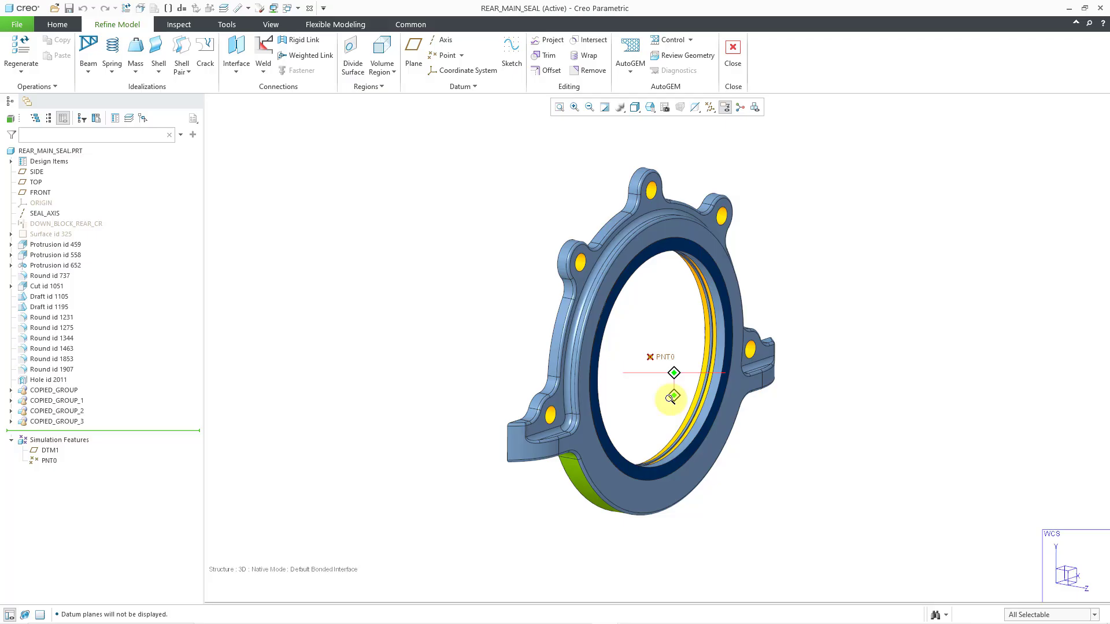
scroll(670, 373, up, 2)
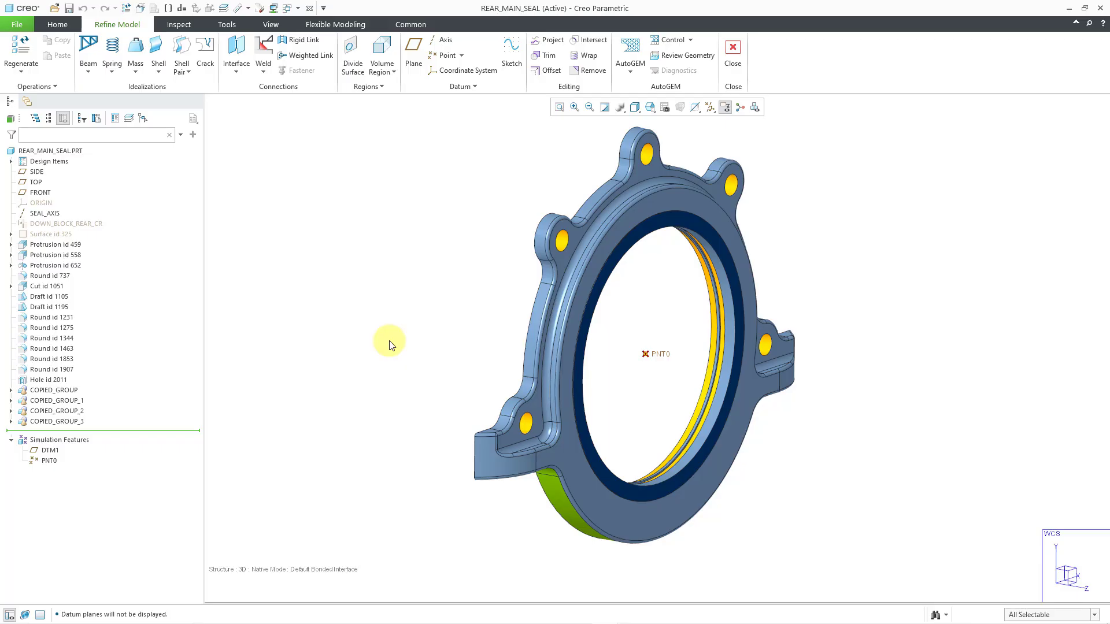
- Start a new mass idealization named CRANKSHAFT, keeping the type Simple
click(142, 53)
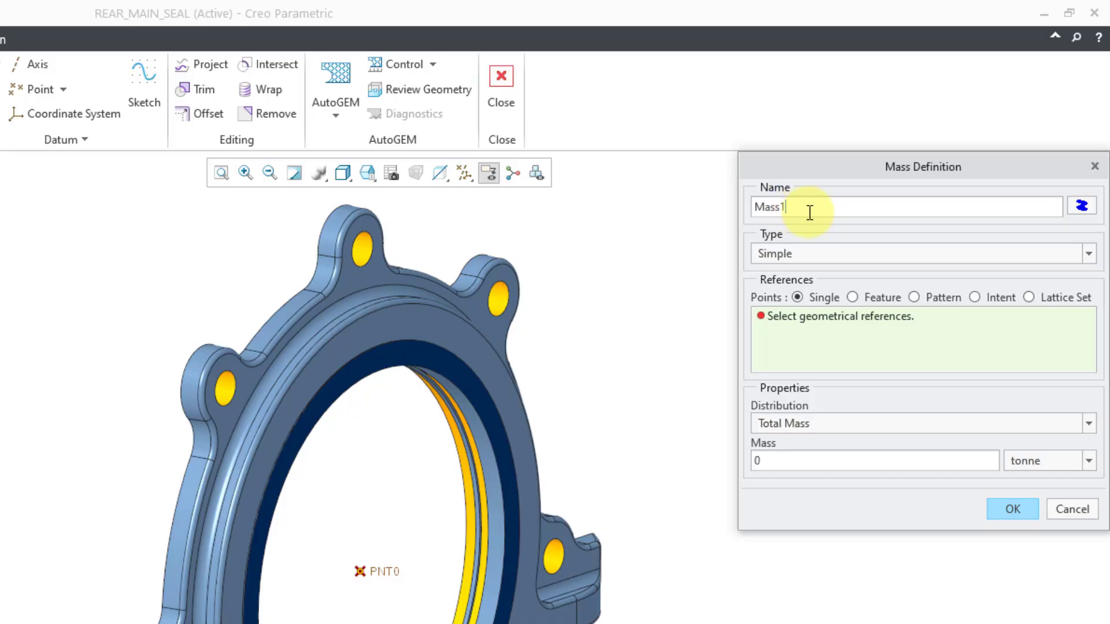
double_click(754, 205)
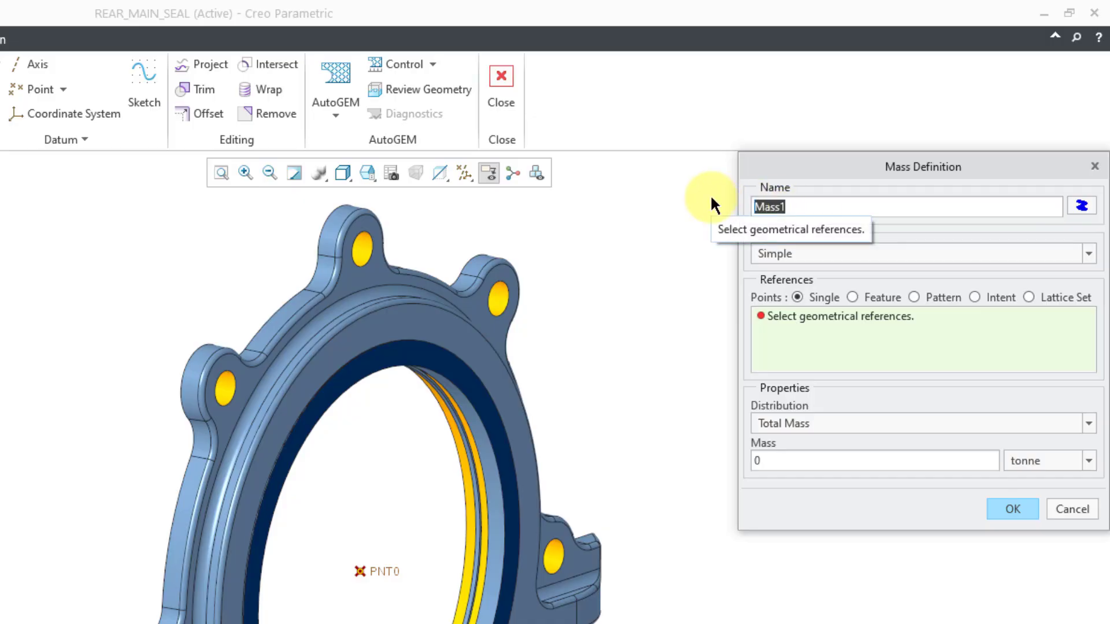
text(CRA)
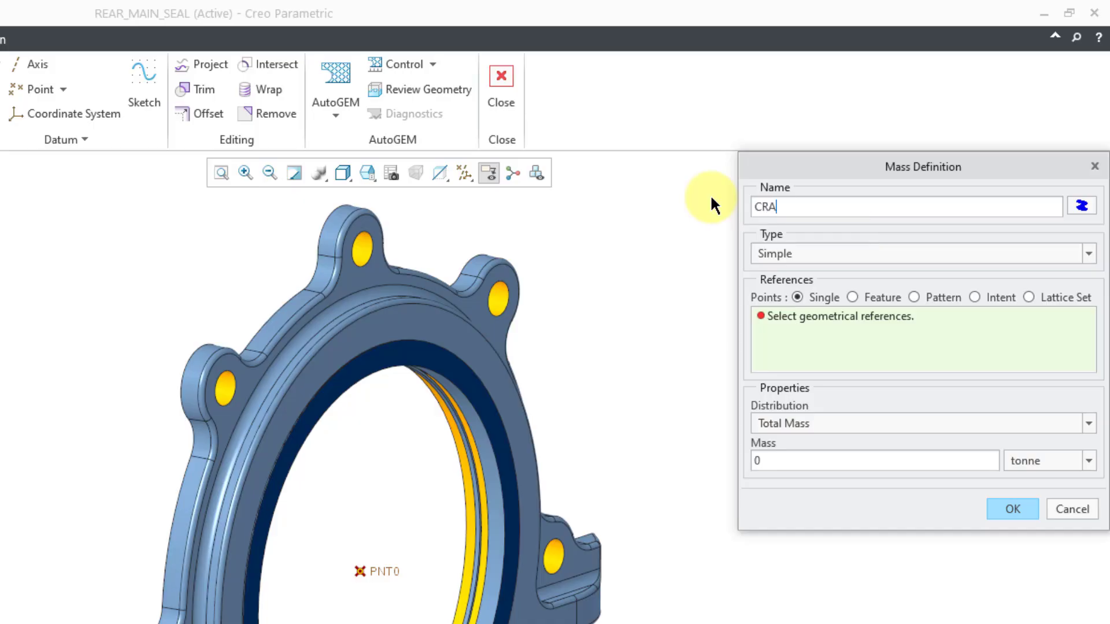
text(NKSHAFT)
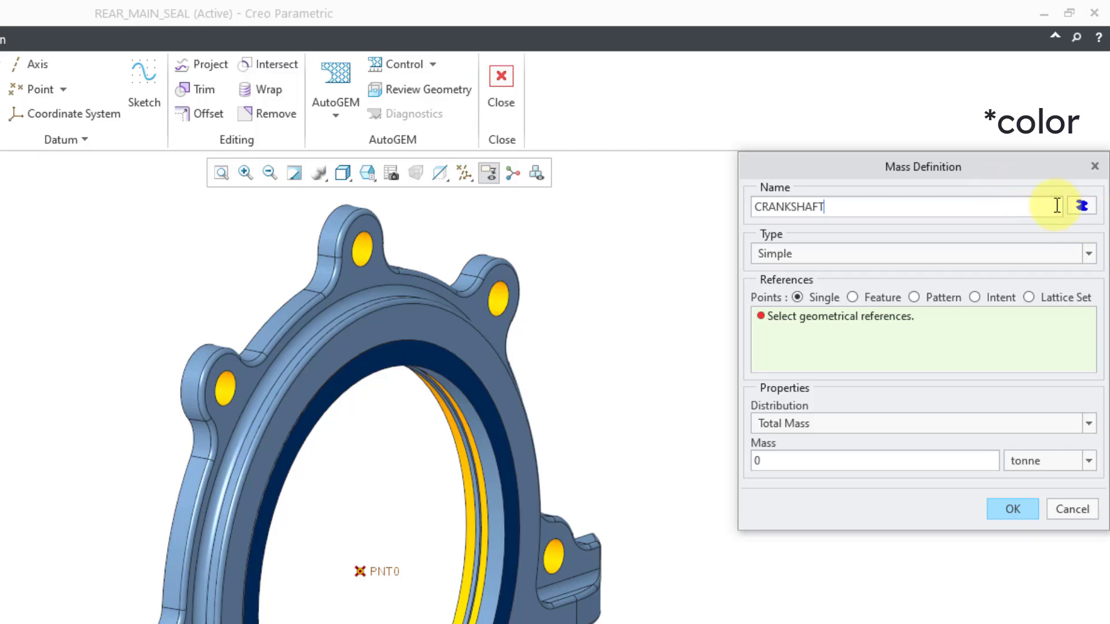
key(Tab)
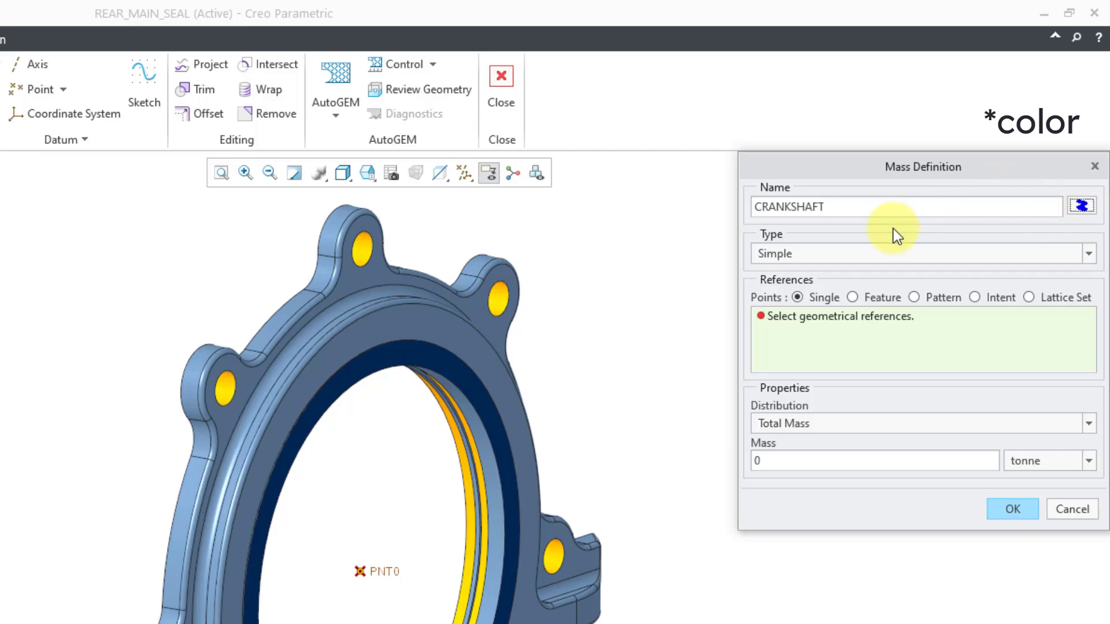
click(828, 255)
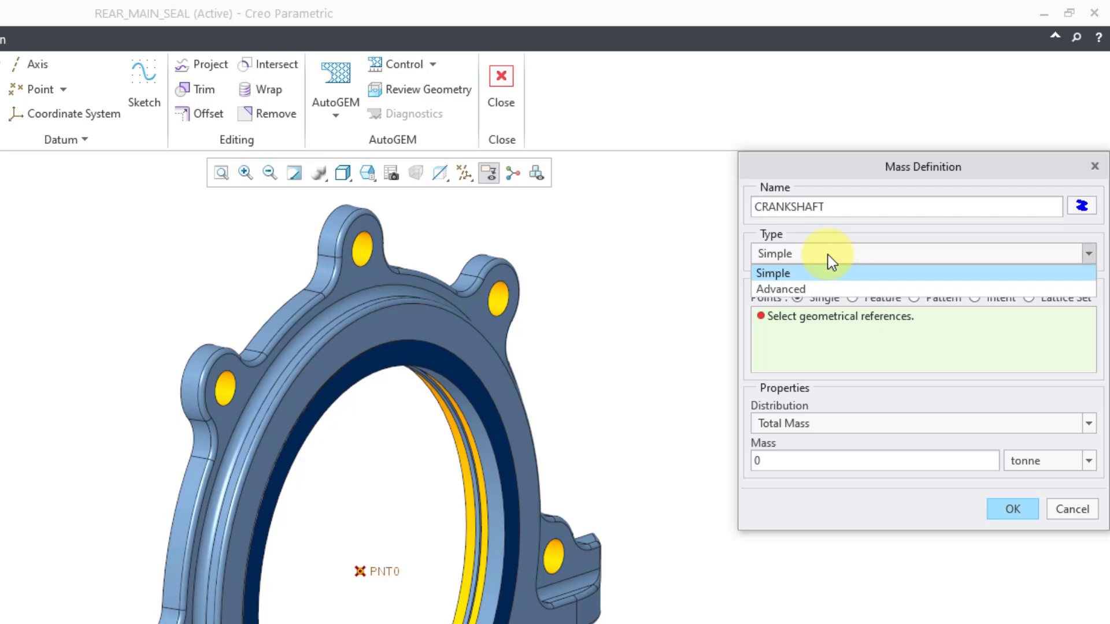
click(827, 255)
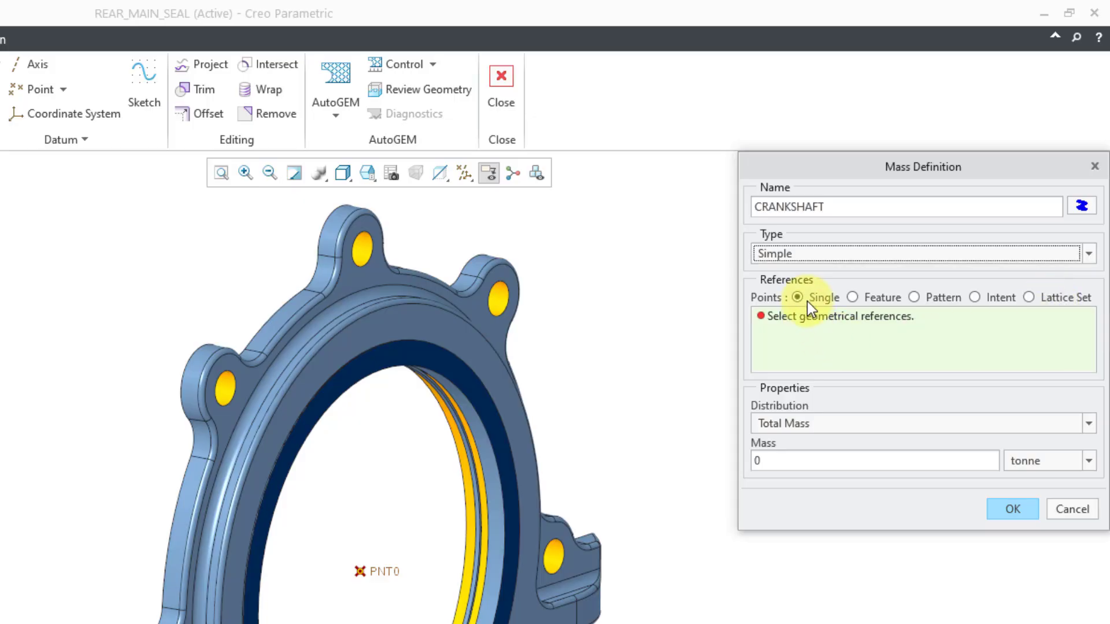
- Place the CRANKSHAFT mass at datum point PNT0 with Total Mass distribution
click(385, 571)
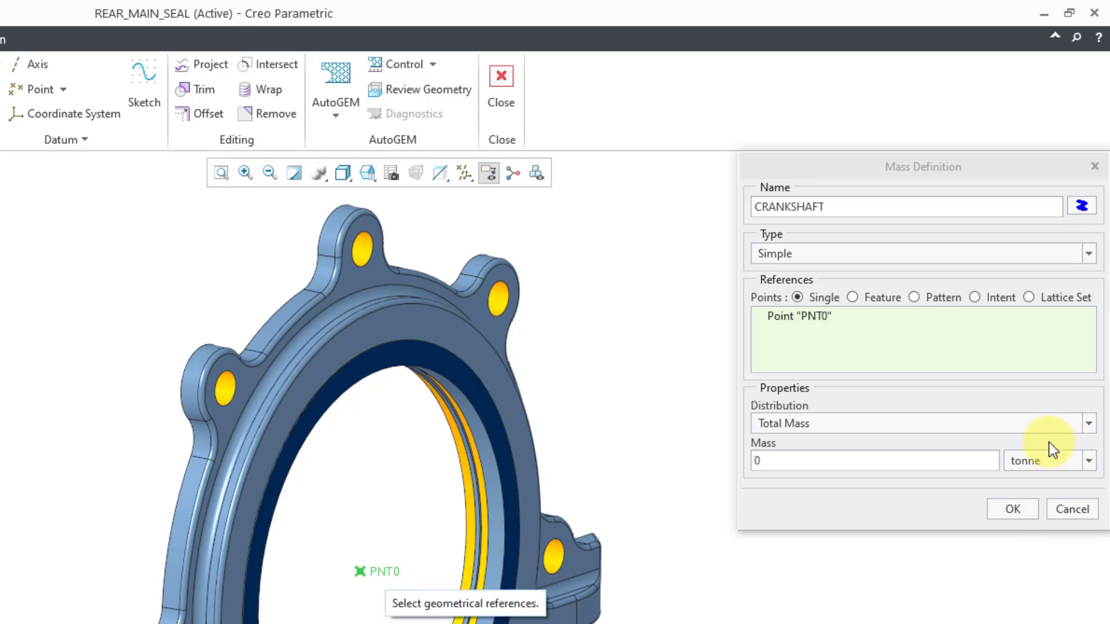
click(984, 432)
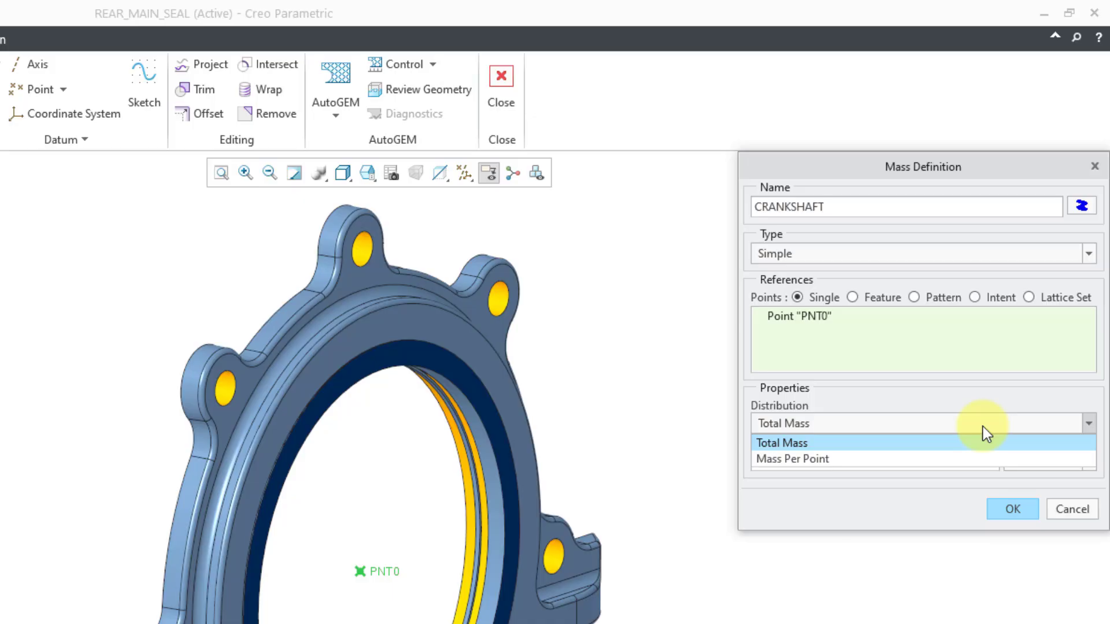
key(Return)
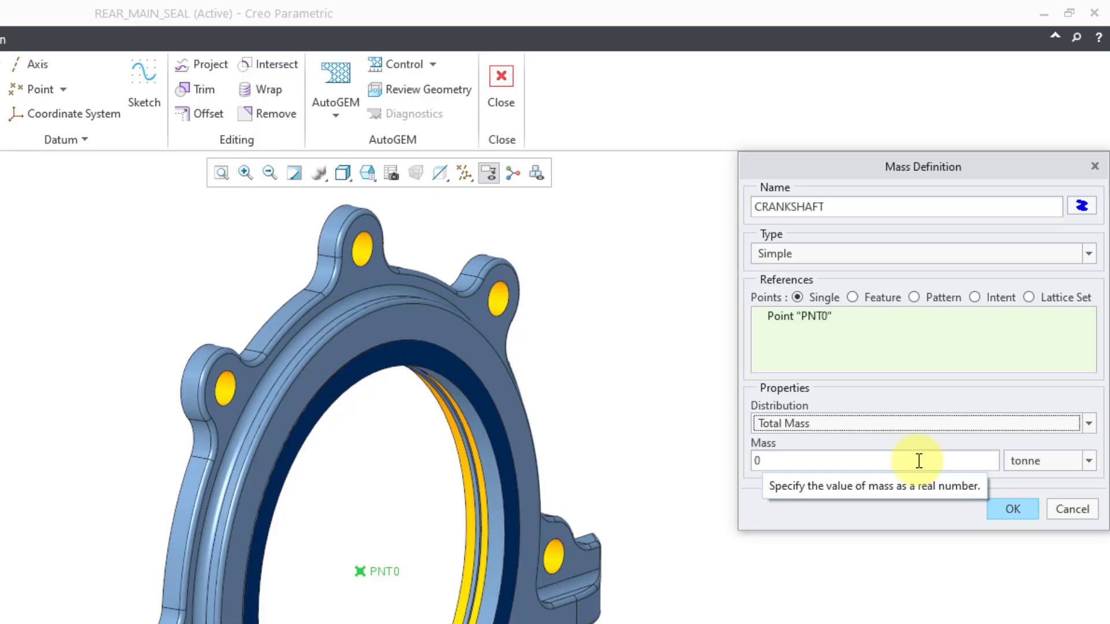
- Set the mass to 19.18 lbm and create the CRANKSHAFT mass
click(1035, 466)
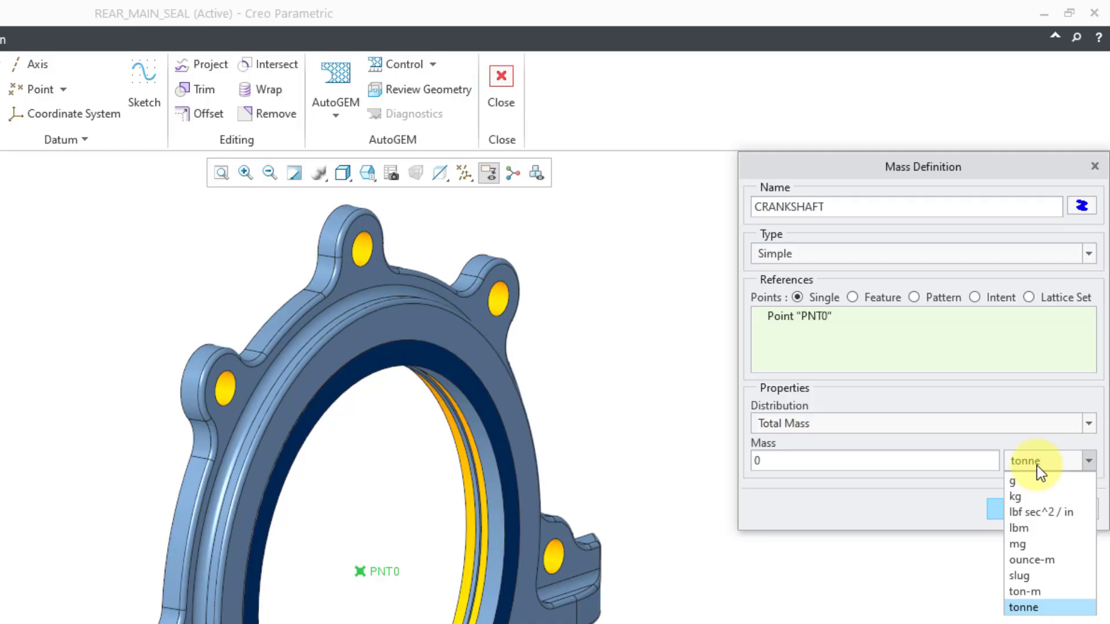
click(1020, 528)
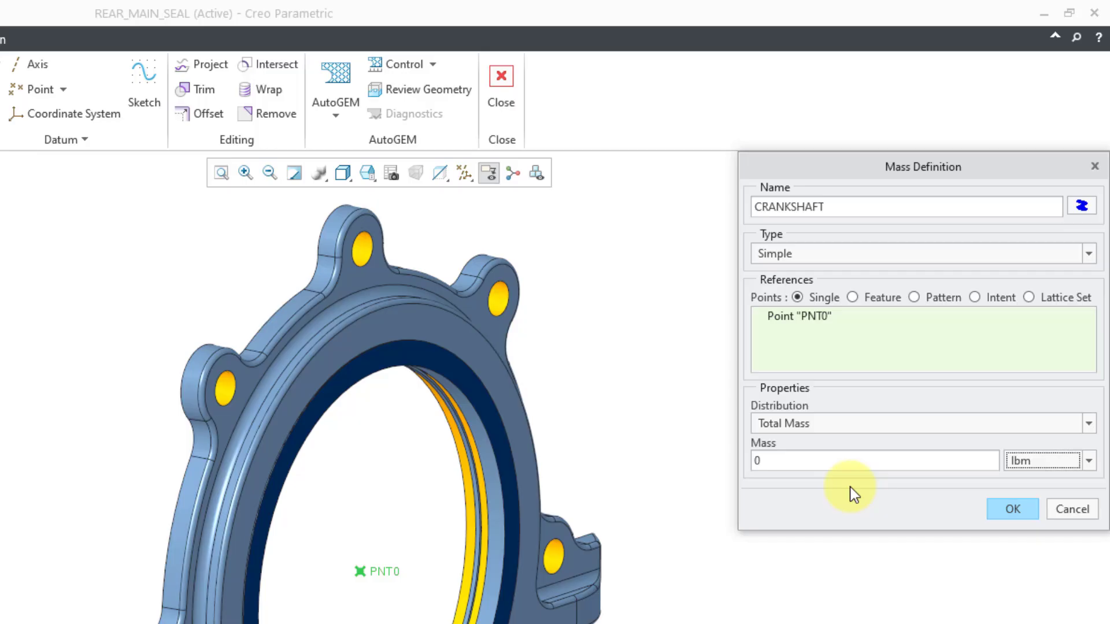
double_click(806, 461)
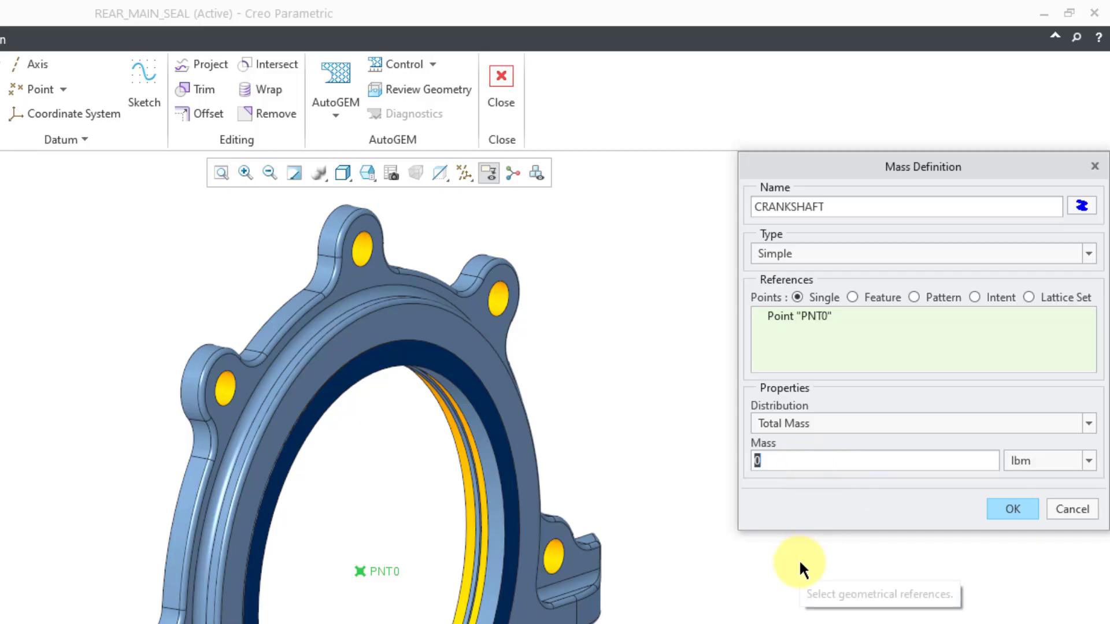
text(19.)
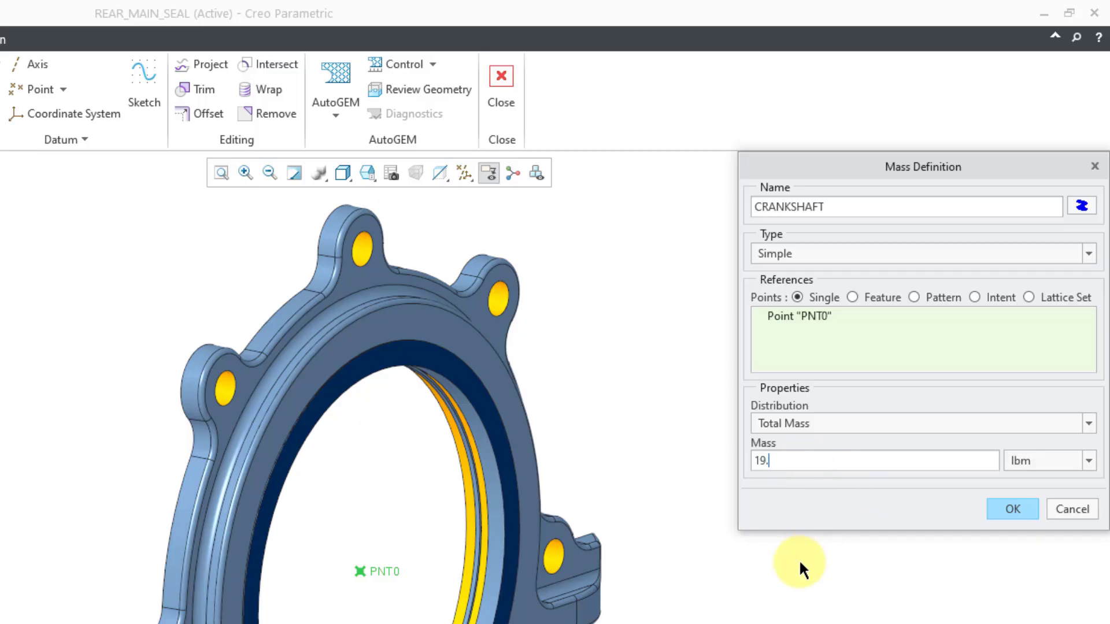
text(18)
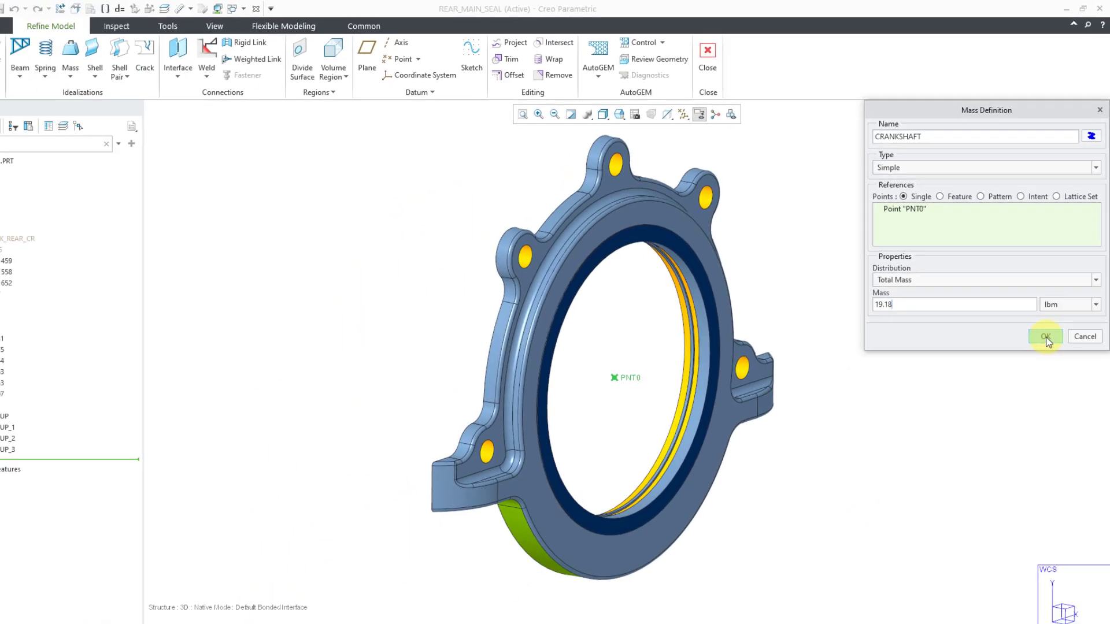
click(1047, 338)
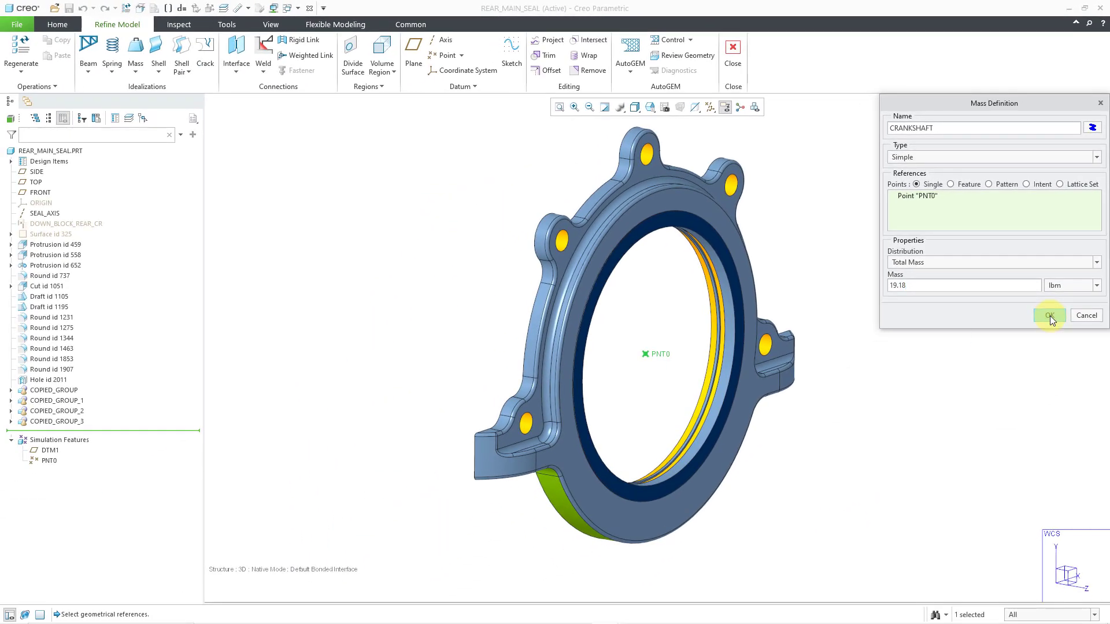
- Locate CRANKSHAFT under Idealizations › Masses in the tree, then turn off datum point display
click(873, 272)
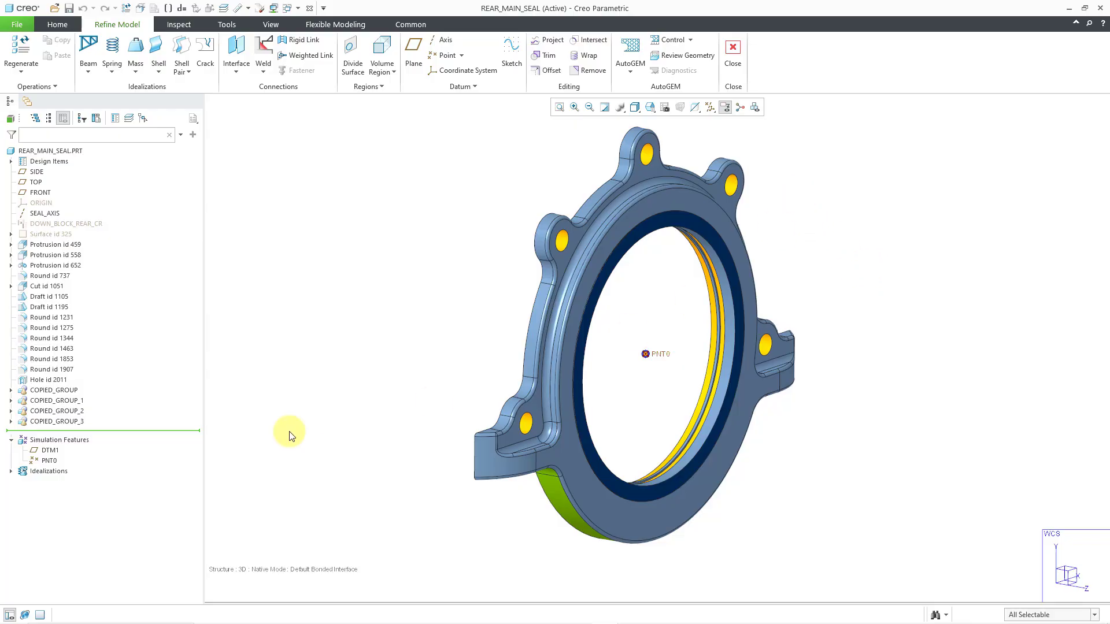
click(11, 471)
click(22, 481)
click(72, 492)
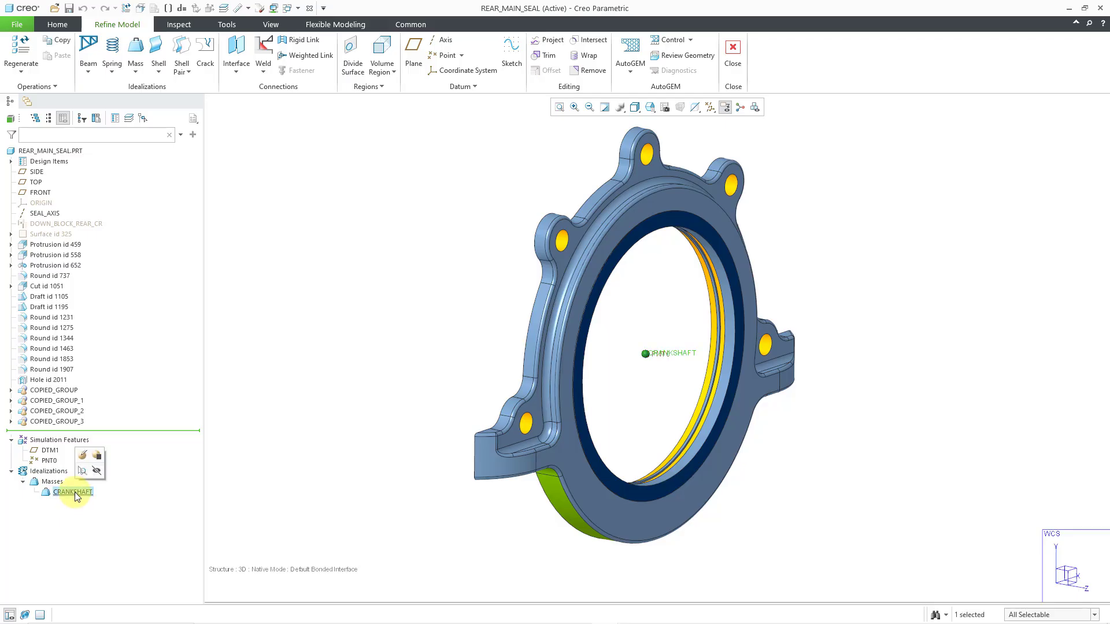
click(318, 214)
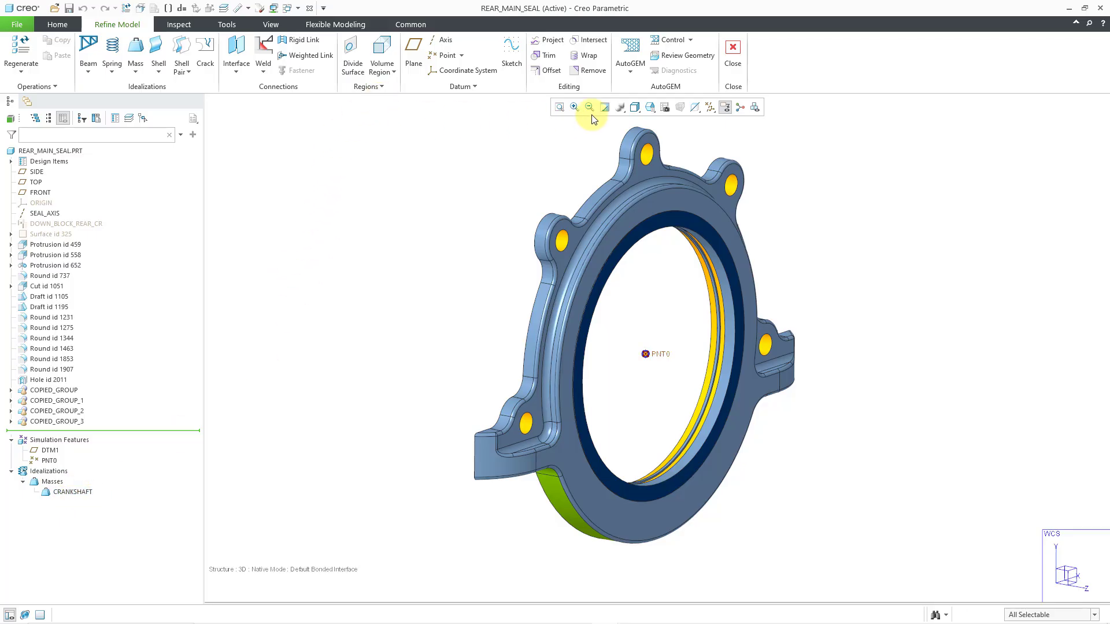
click(711, 107)
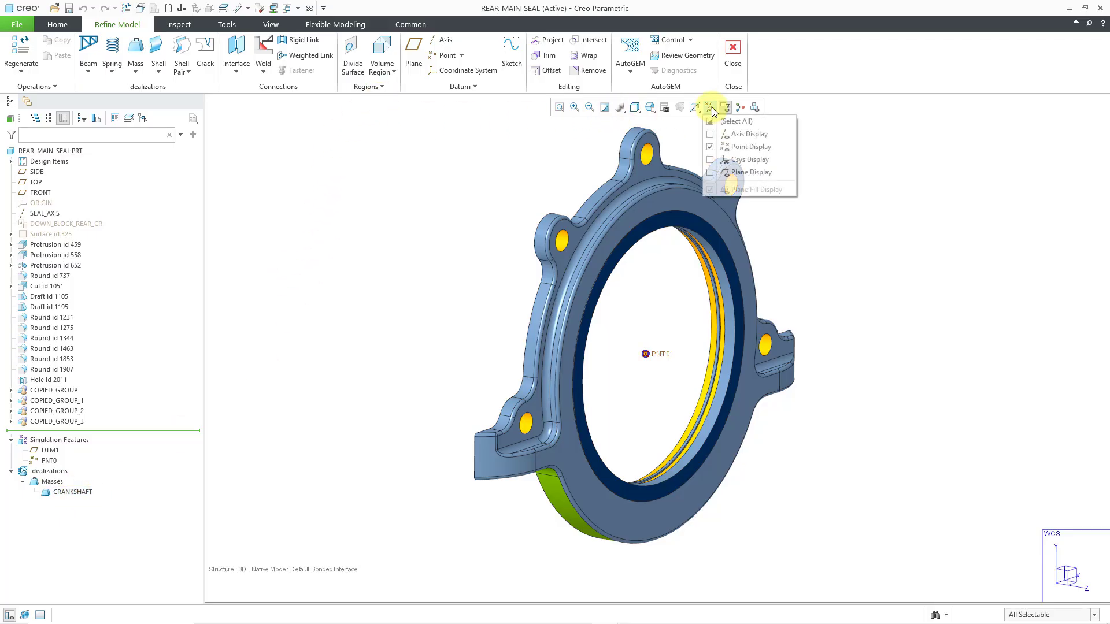
click(746, 147)
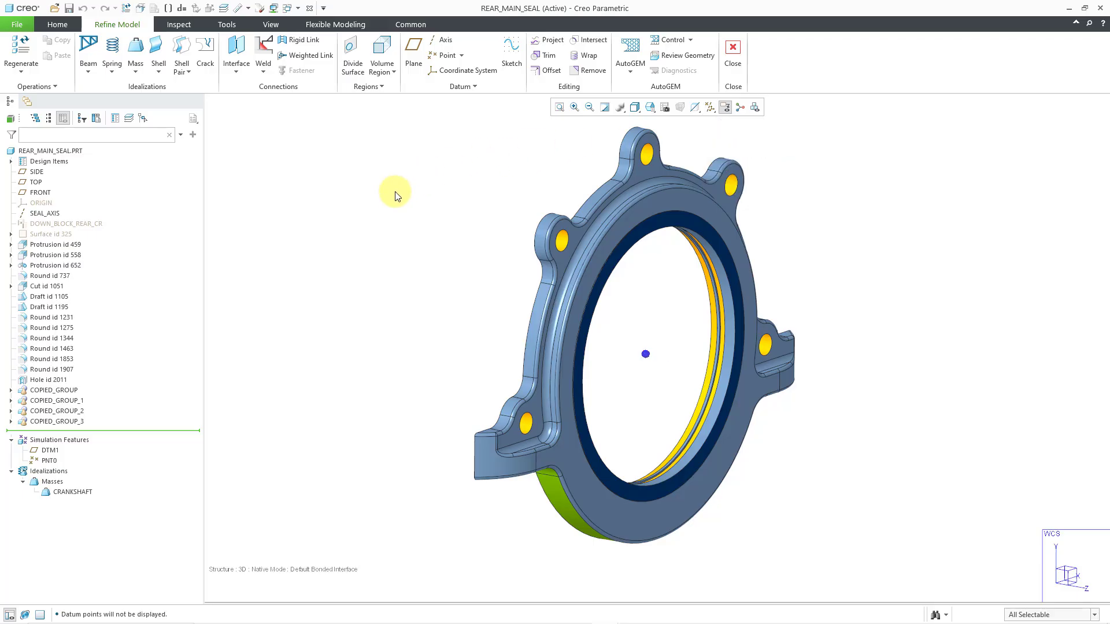